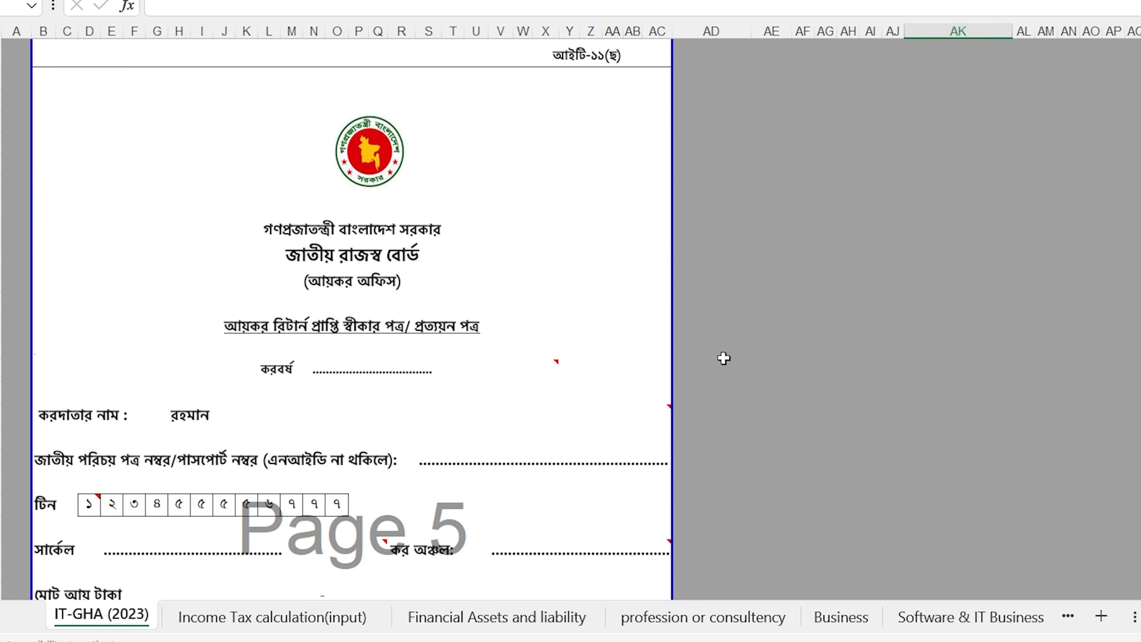
Examine the IT-GHA (2023) return form, including the acknowledgement slip, the living expense, asset and liability statement, and the main return fields
scroll(512, 374, down, 5)
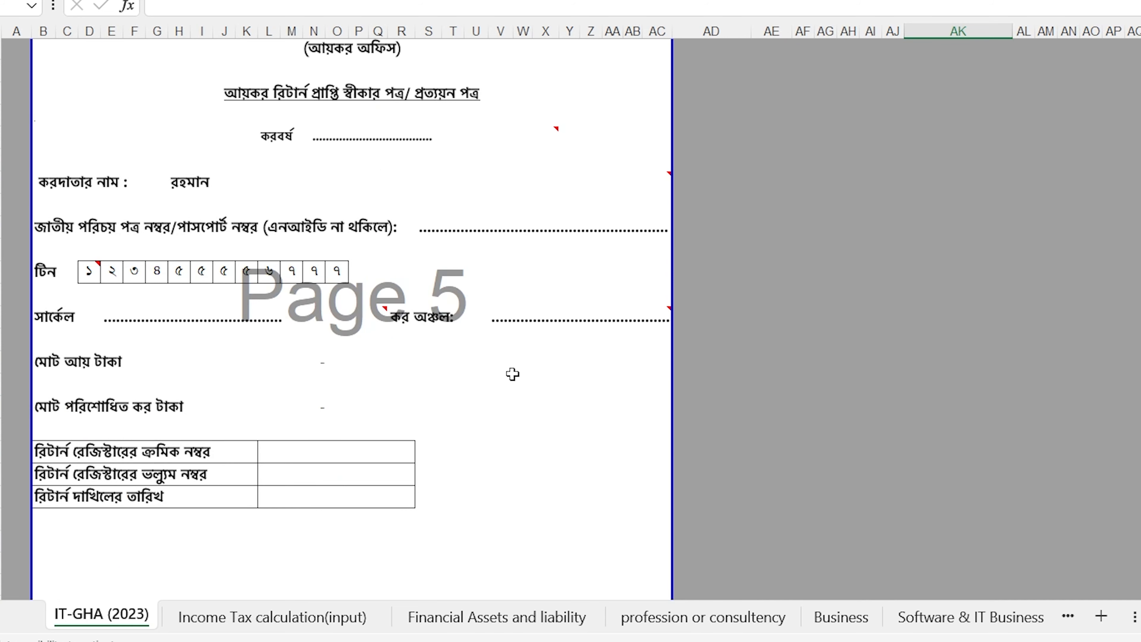
scroll(512, 374, down, 10)
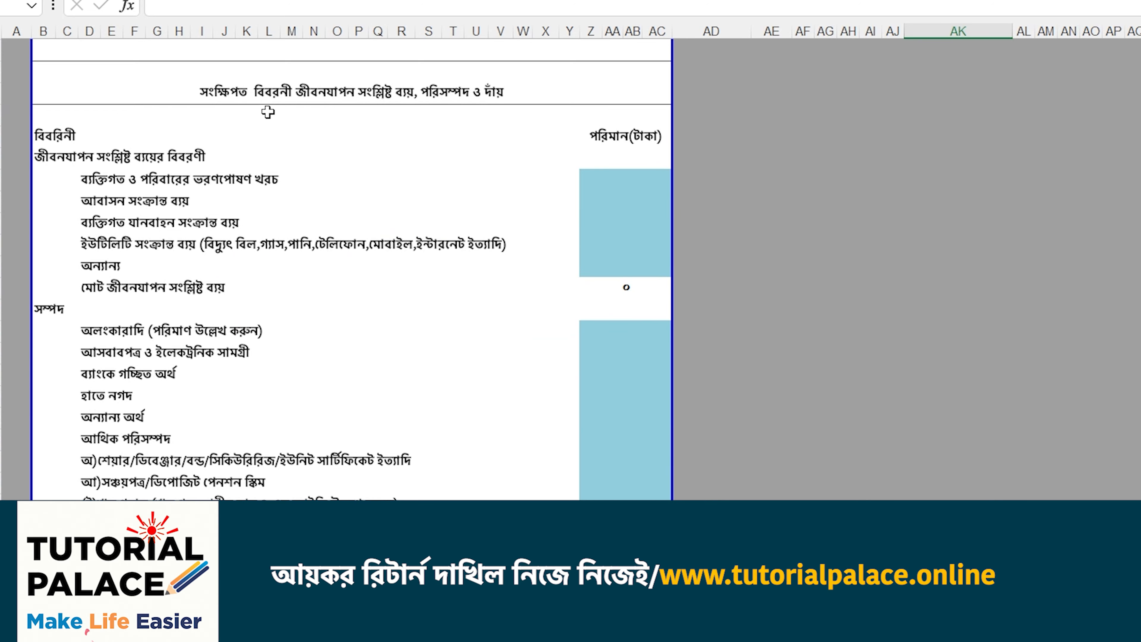
scroll(493, 266, down, 7)
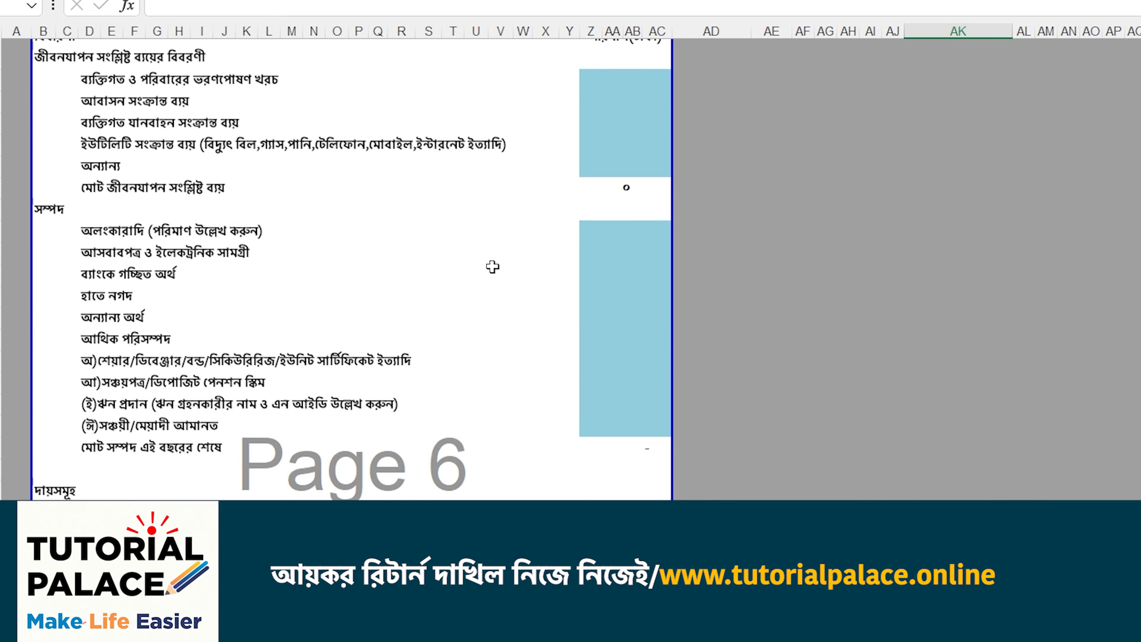
scroll(493, 267, down, 6)
scroll(492, 265, up, 14)
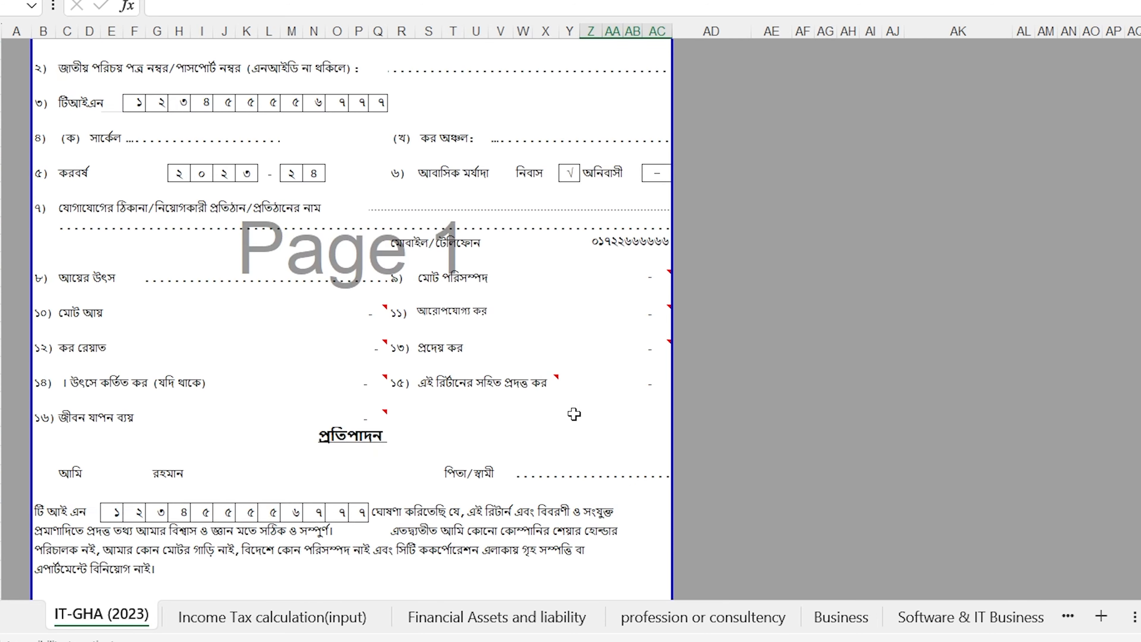
scroll(575, 414, up, 3)
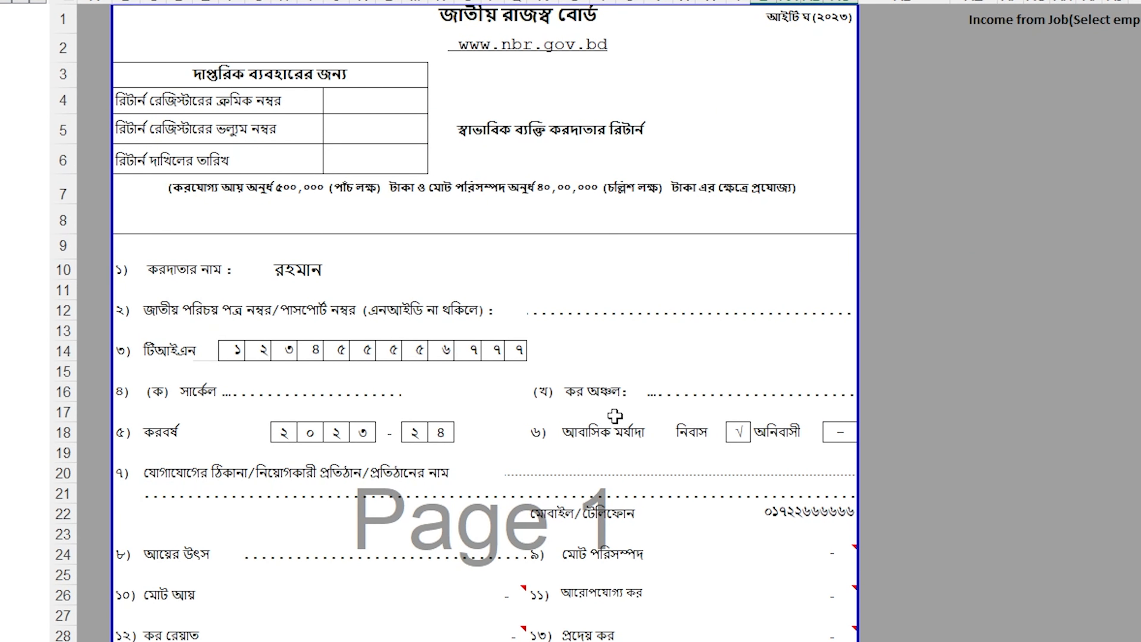
scroll(563, 424, down, 20)
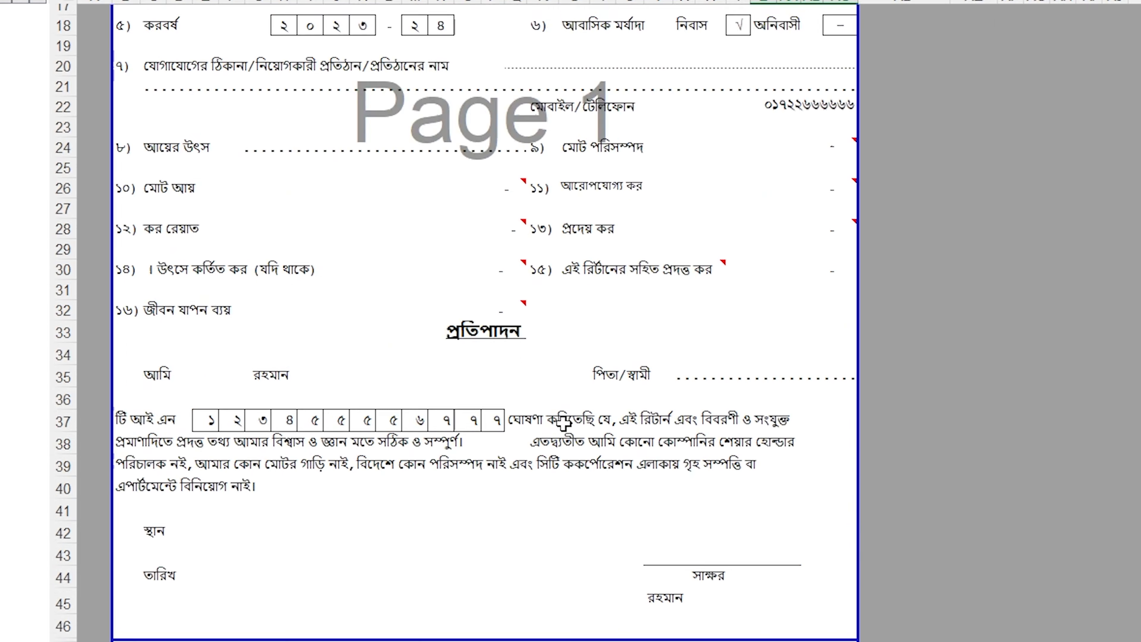
scroll(545, 435, down, 16)
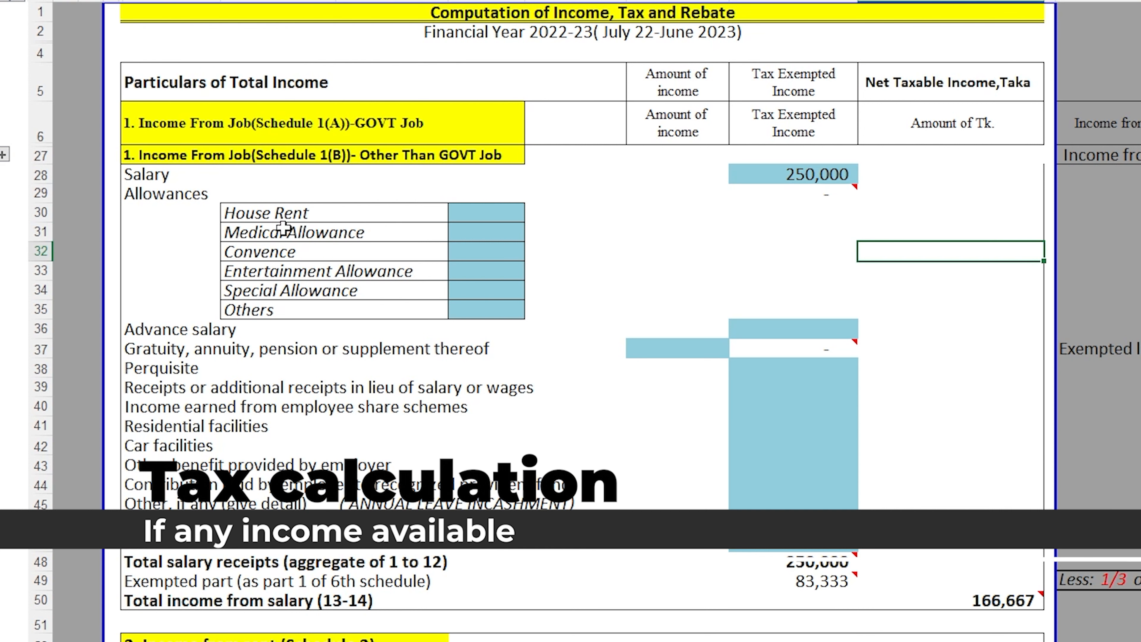
Enter allowances of 50,000 for House Rent, 50,000 for Medical Allowance and 30,000 for Convence, plus an 80,000 Festival Bonus
click(505, 218)
text(500000)
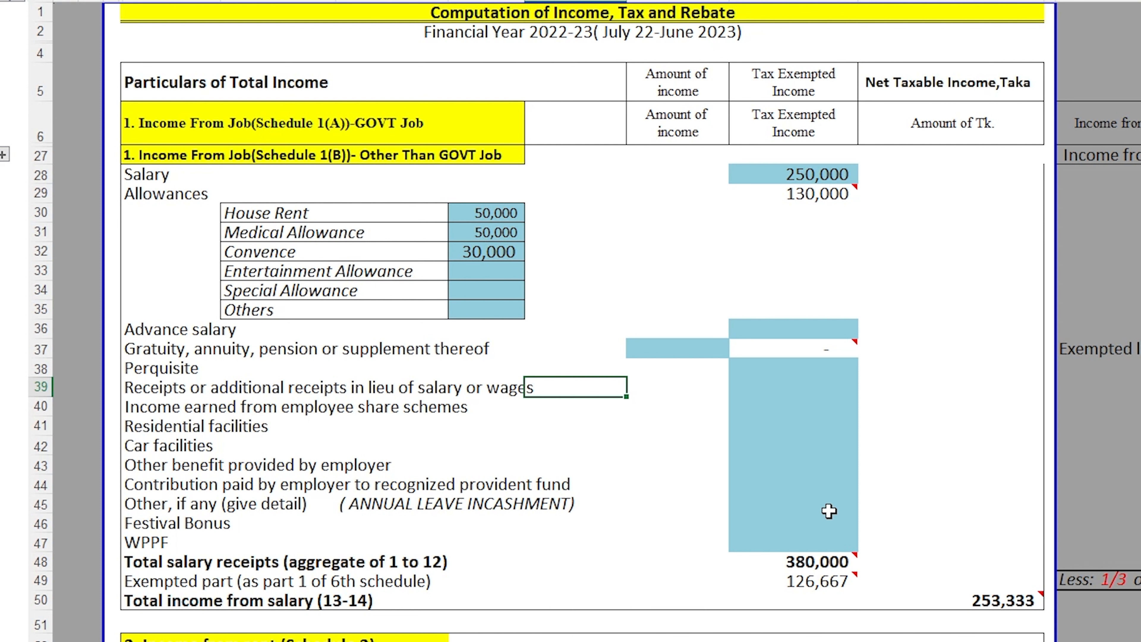
click(817, 559)
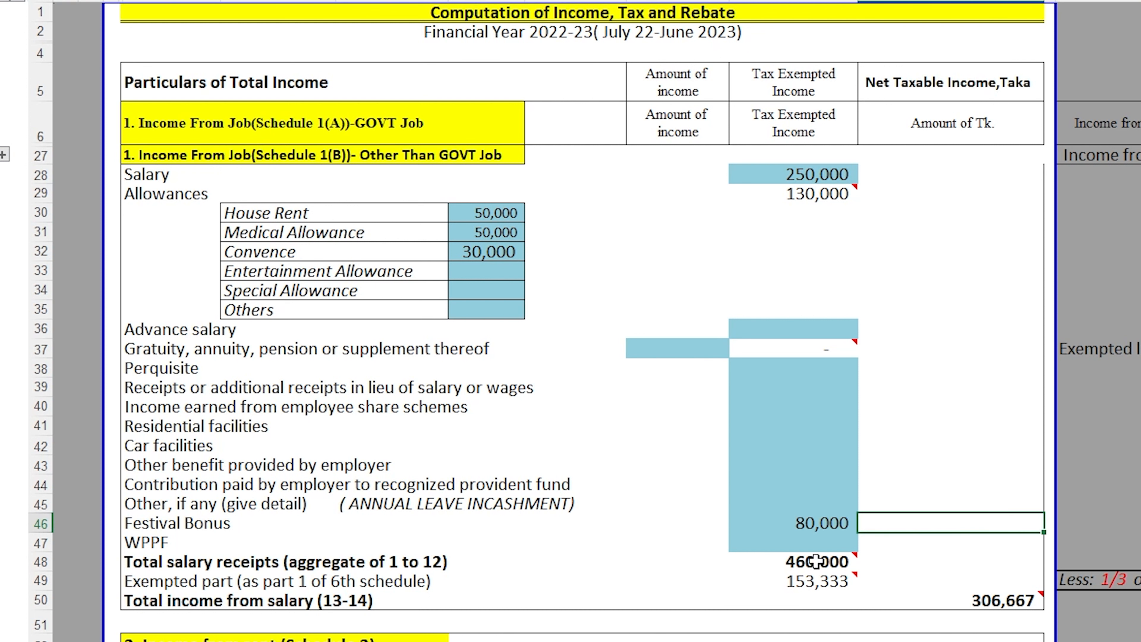
Examine the total salary receipts, exempted part and total income from salary, along with the tax calculation section
mouse_move(819, 562)
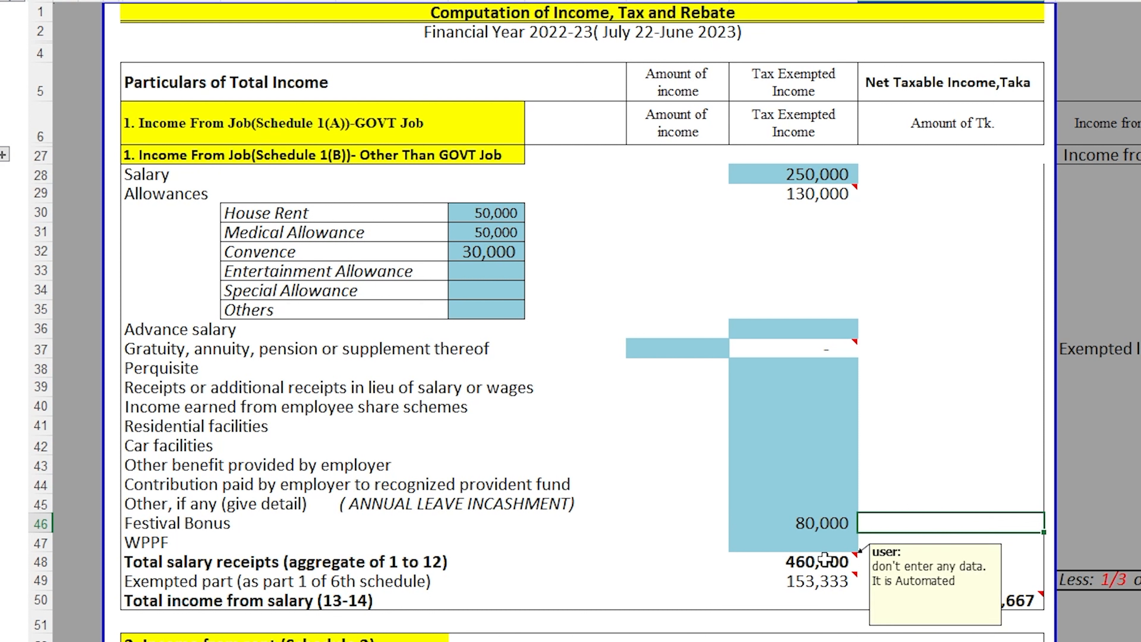
click(822, 595)
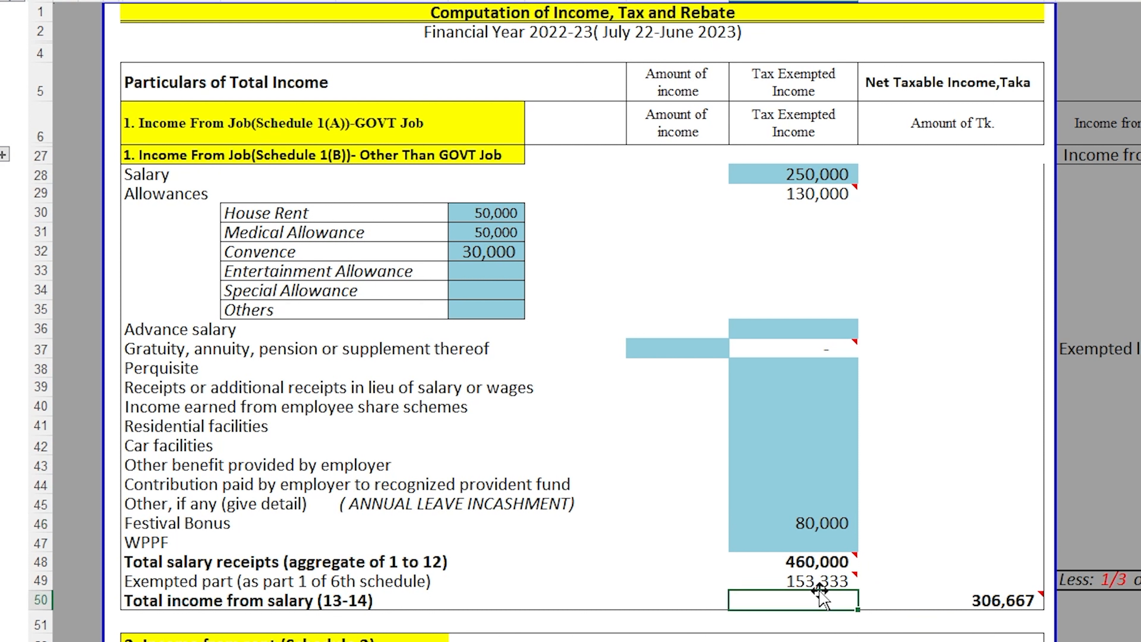
click(818, 579)
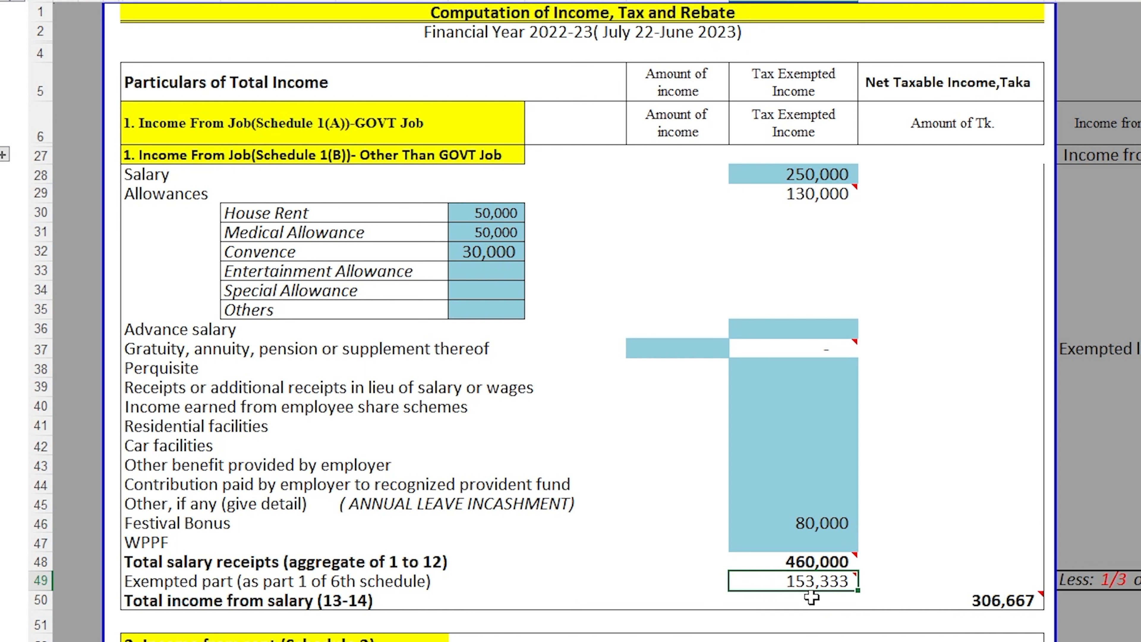
click(988, 603)
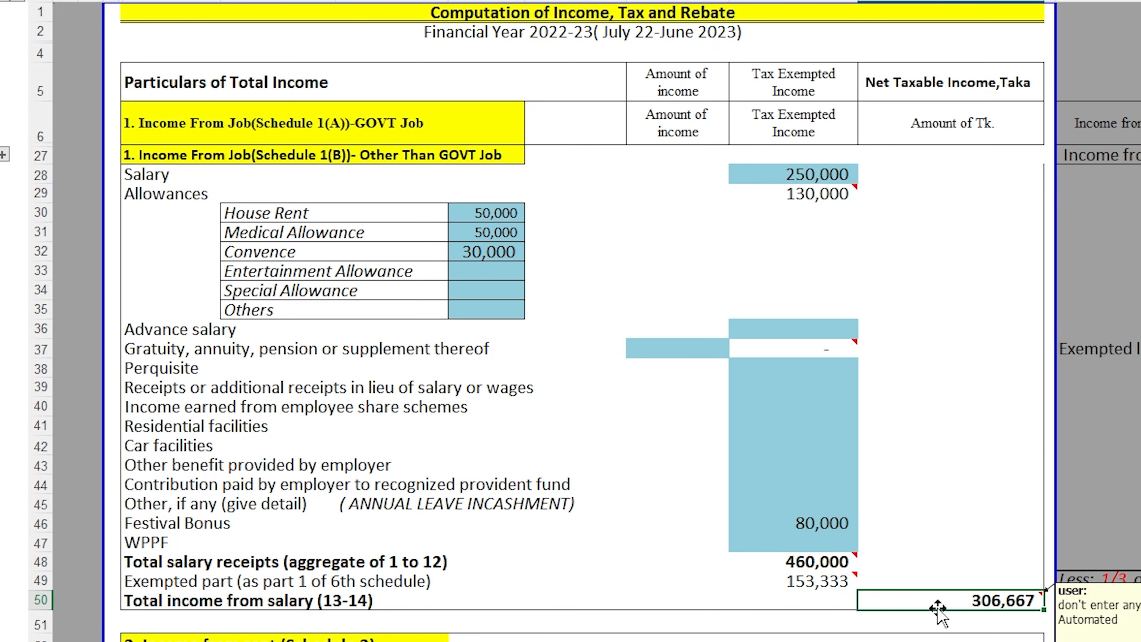
scroll(911, 578, down, 12)
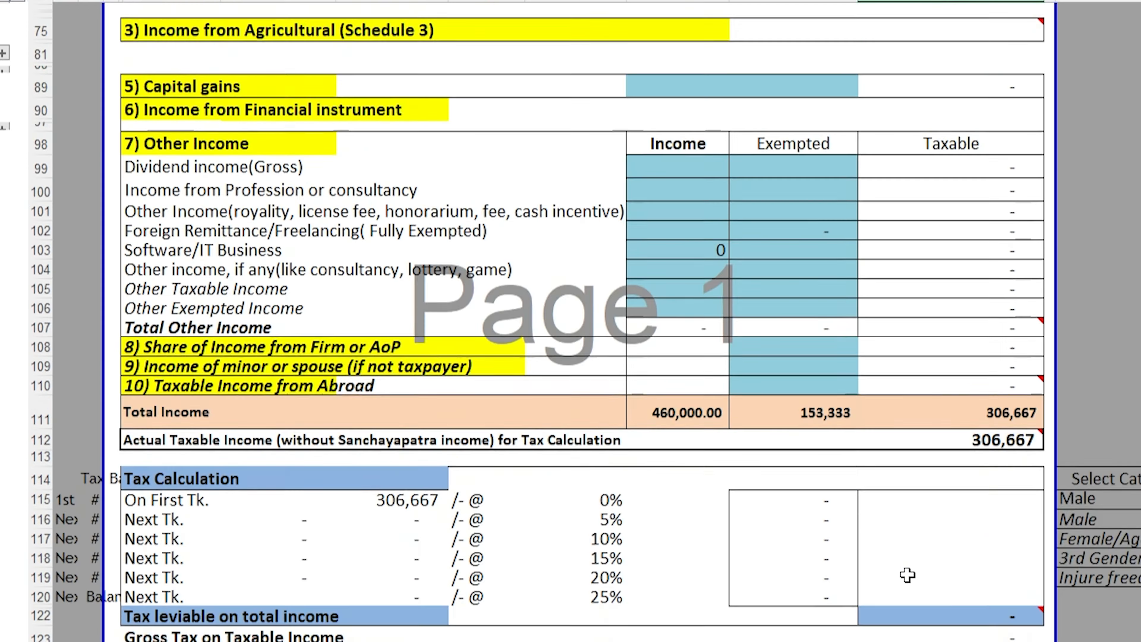
scroll(907, 575, down, 2)
scroll(910, 571, up, 2)
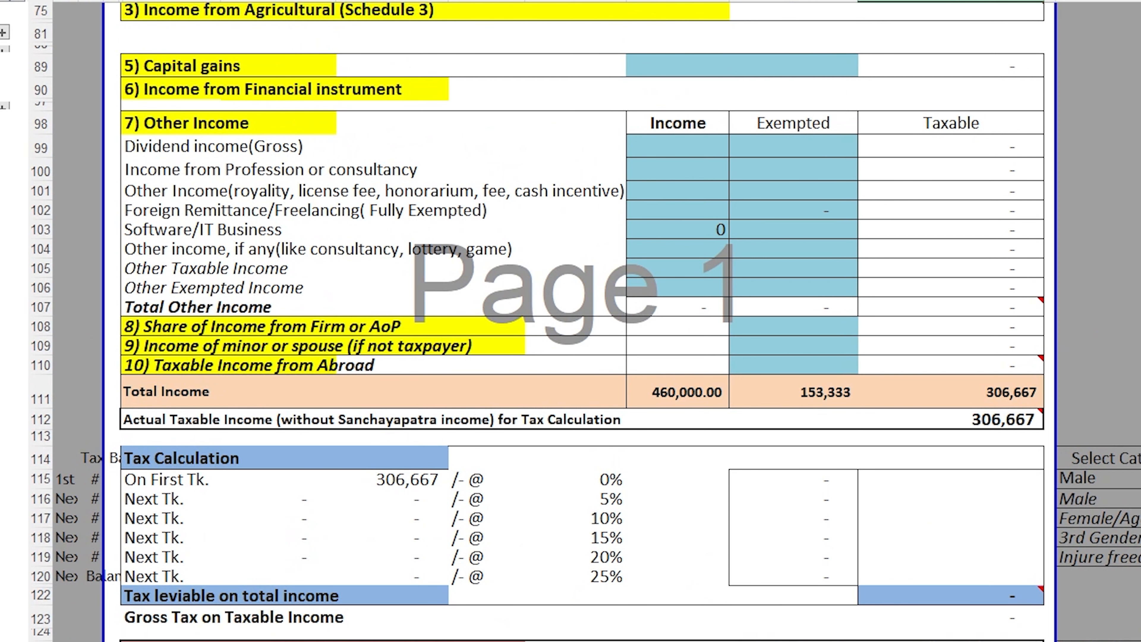
Set the non-government job Salary to 290,000 and check the total income from salary and the tax leviable on total income
click(1124, 248)
click(1139, 478)
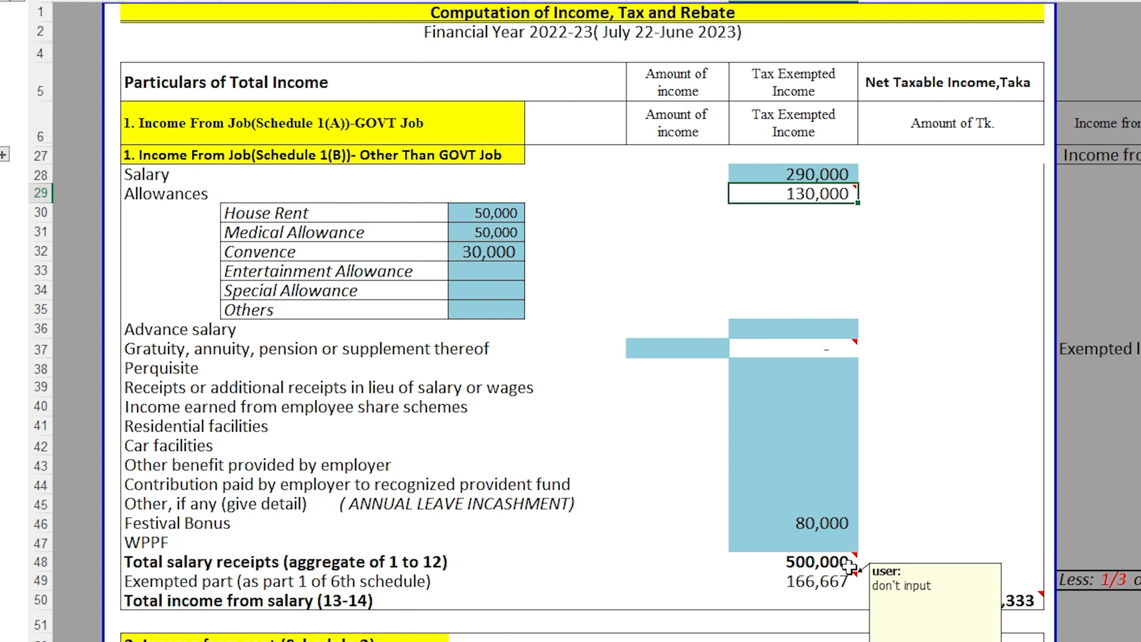
click(995, 600)
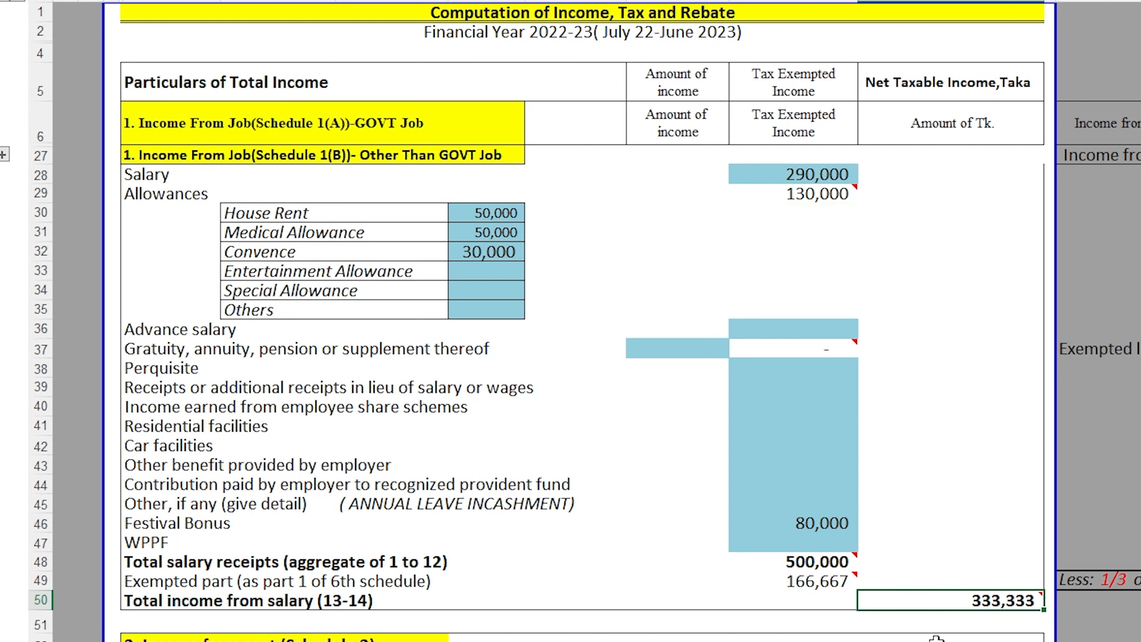
scroll(539, 292, down, 20)
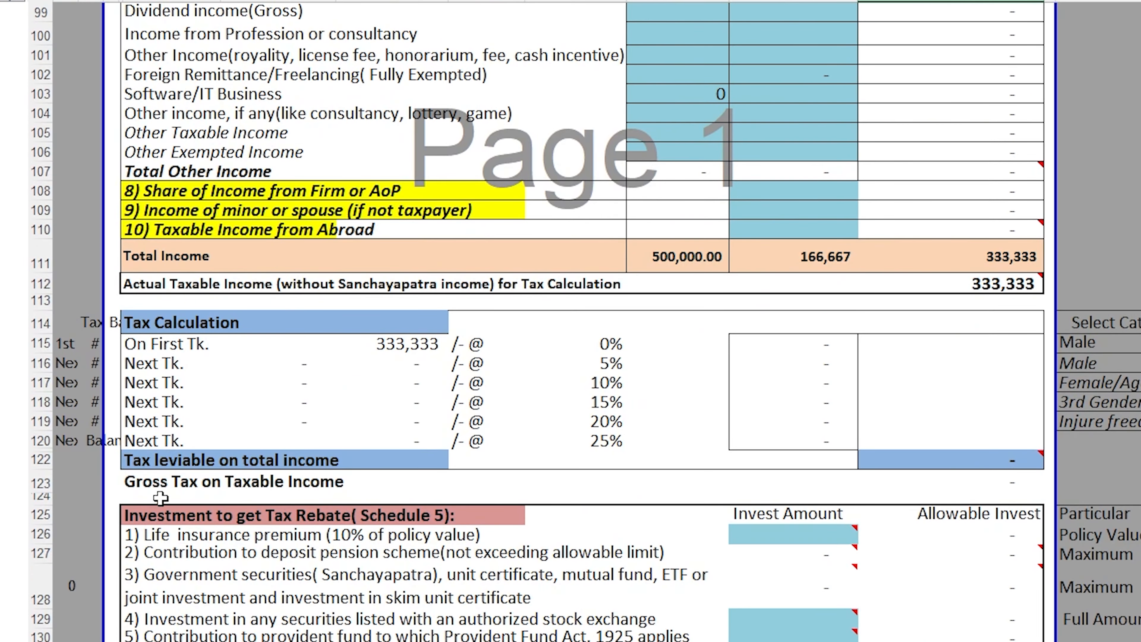
click(173, 465)
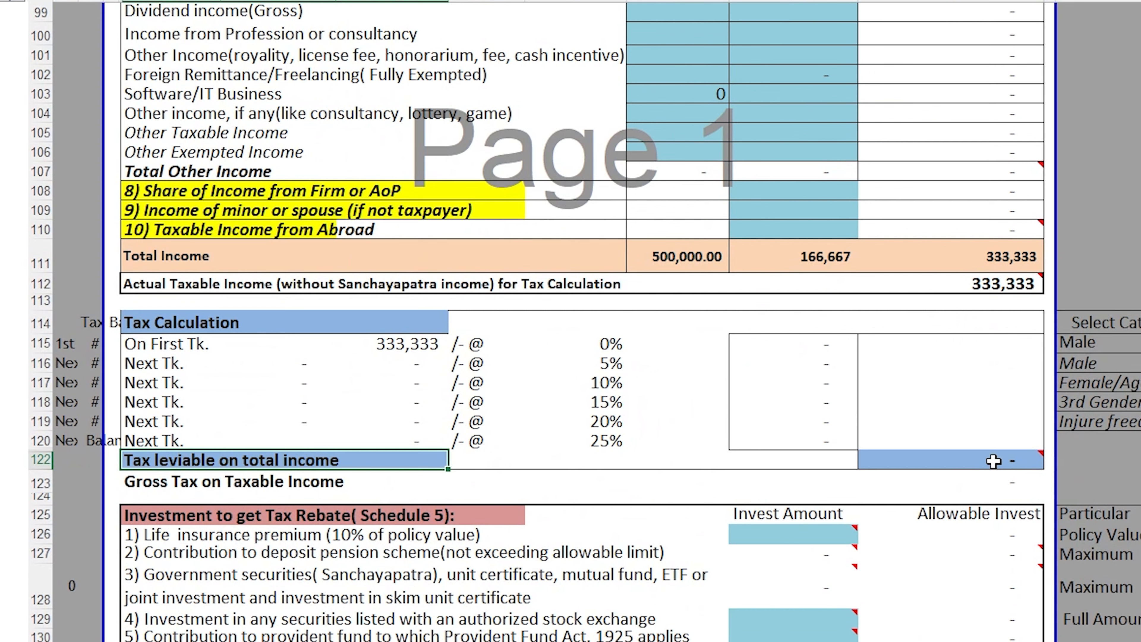
click(1005, 459)
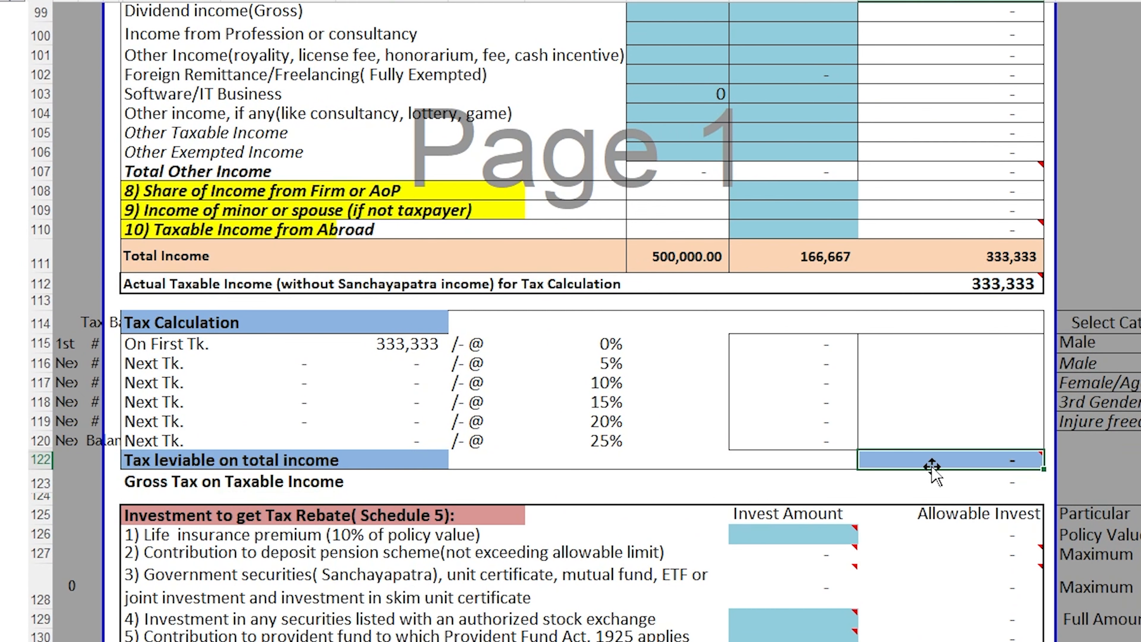
scroll(912, 405, up, 1)
scroll(965, 444, down, 8)
scroll(862, 337, down, 5)
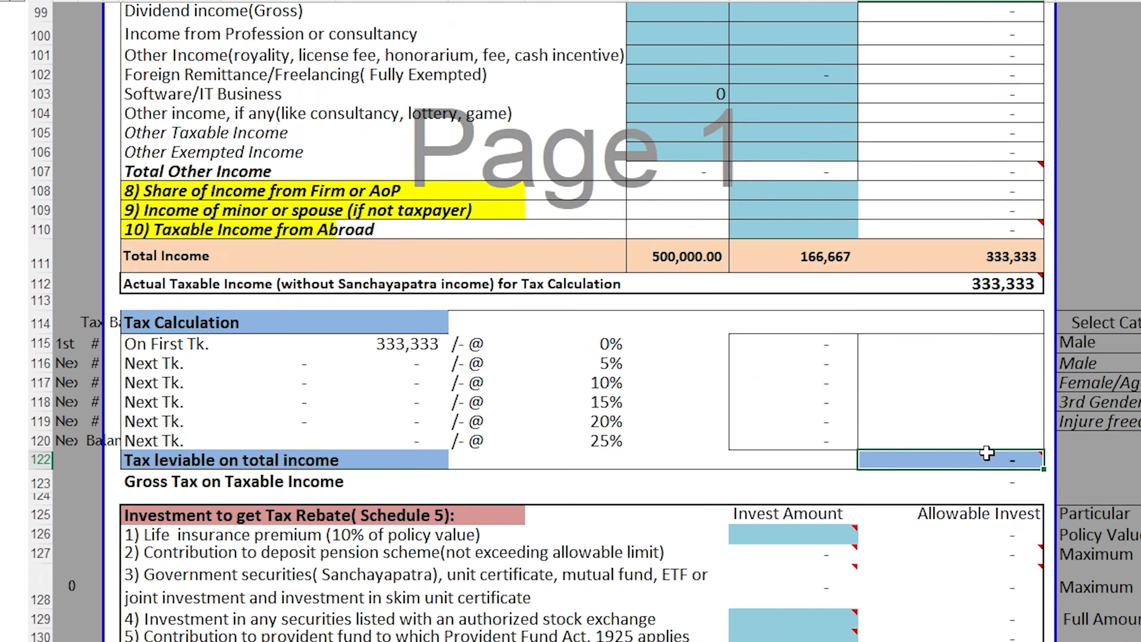
Change the Salary amount to 390,000
scroll(987, 452, up, 20)
double_click(802, 175)
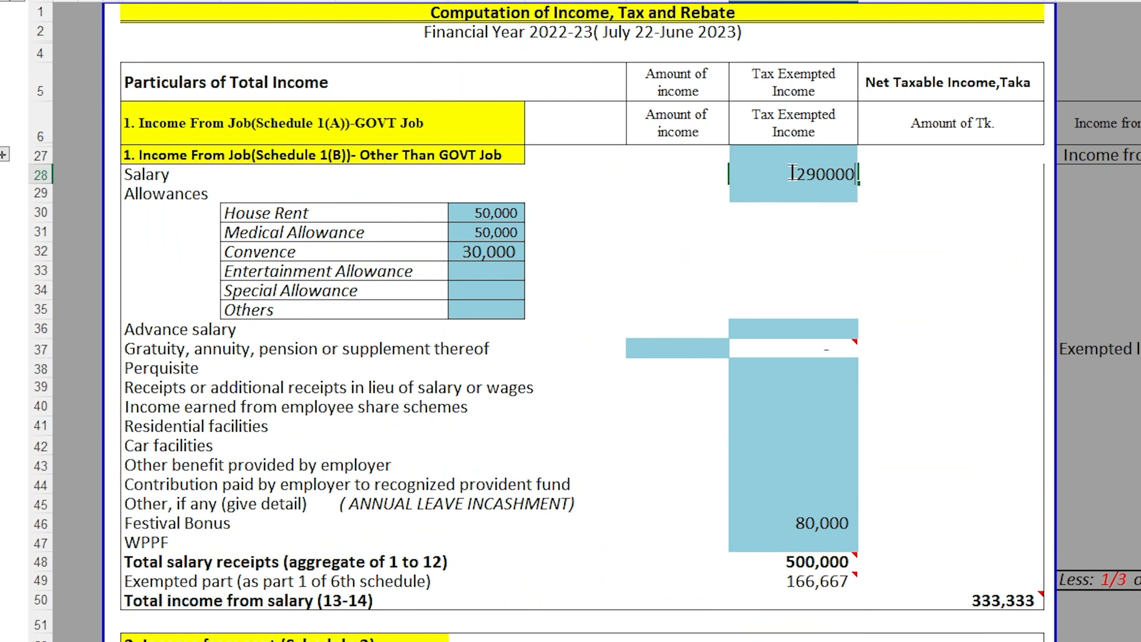
mouse_move(854, 197)
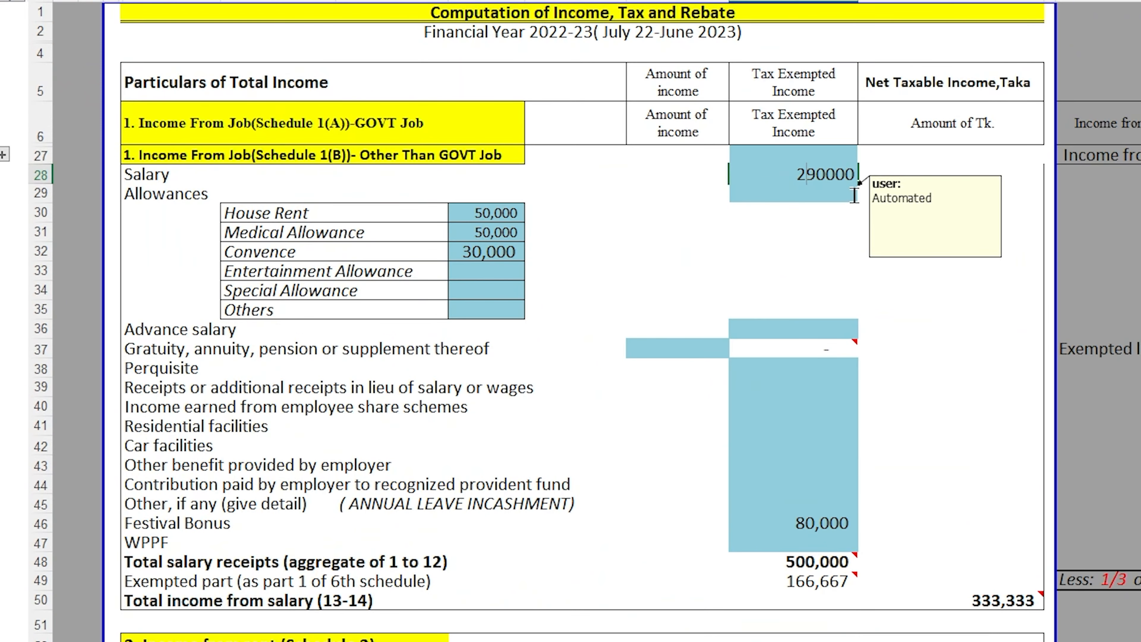
key(BackSpace)
text(3)
key(Return)
Review the tax calculation, the rebate section, the minimum tax and the total amount payable for the raised salary
click(1008, 605)
scroll(973, 543, down, 10)
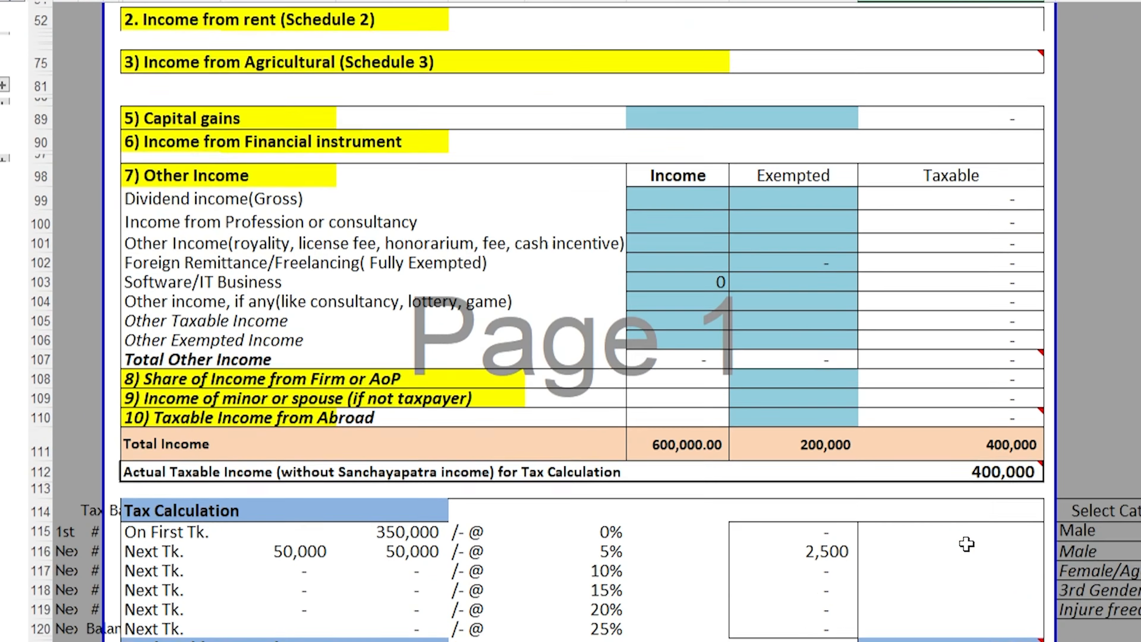
scroll(965, 543, down, 3)
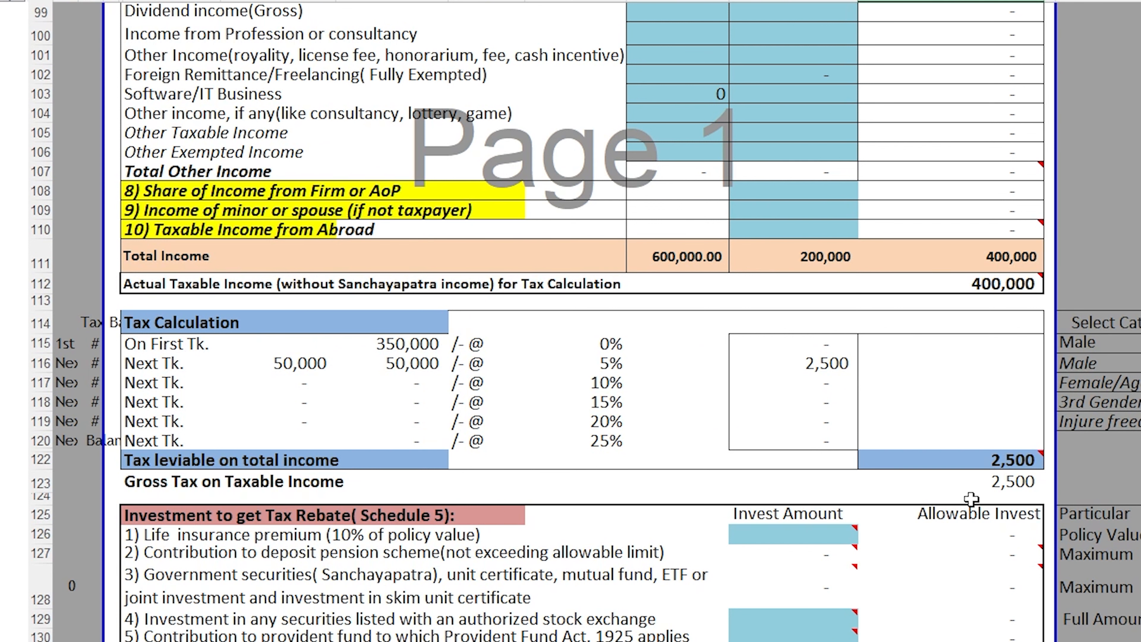
scroll(963, 462, down, 7)
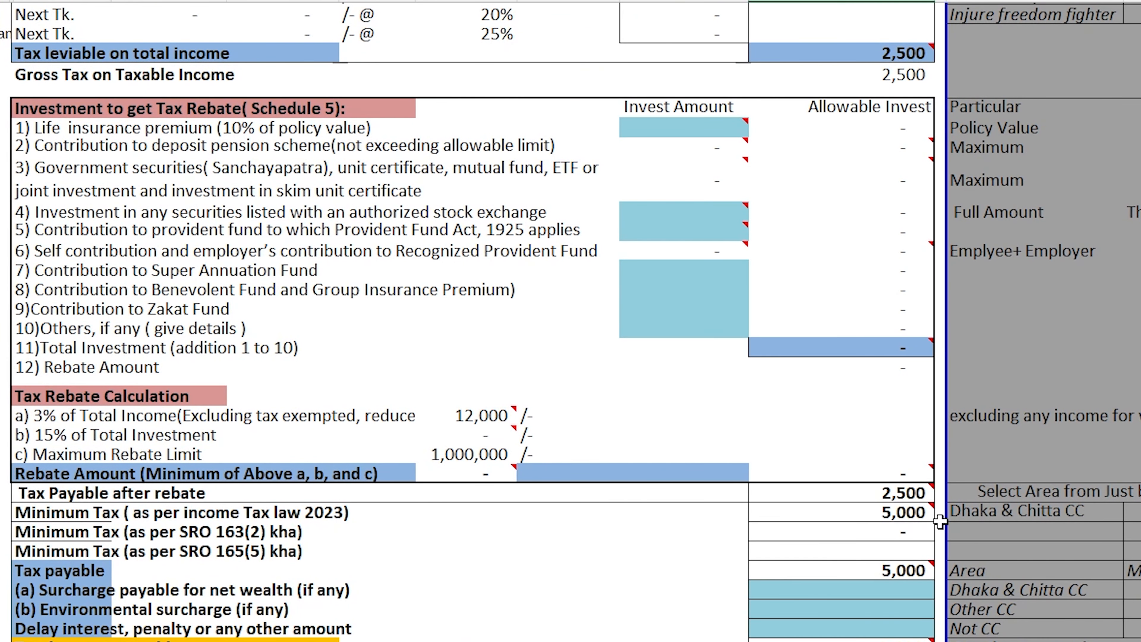
click(897, 510)
scroll(1019, 522, down, 2)
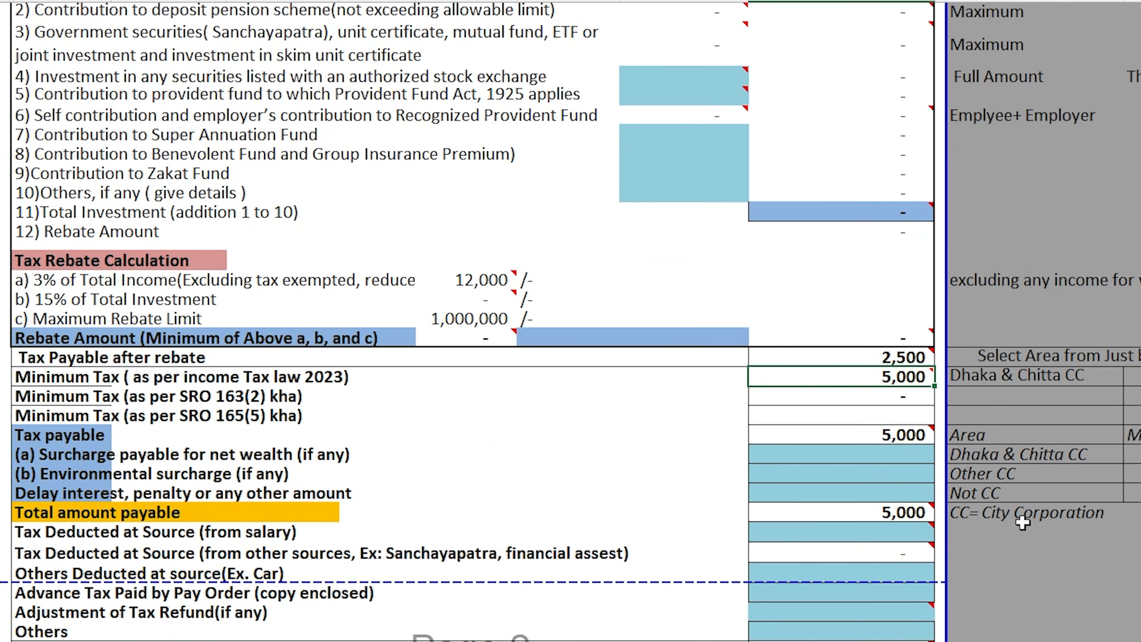
scroll(917, 511, down, 4)
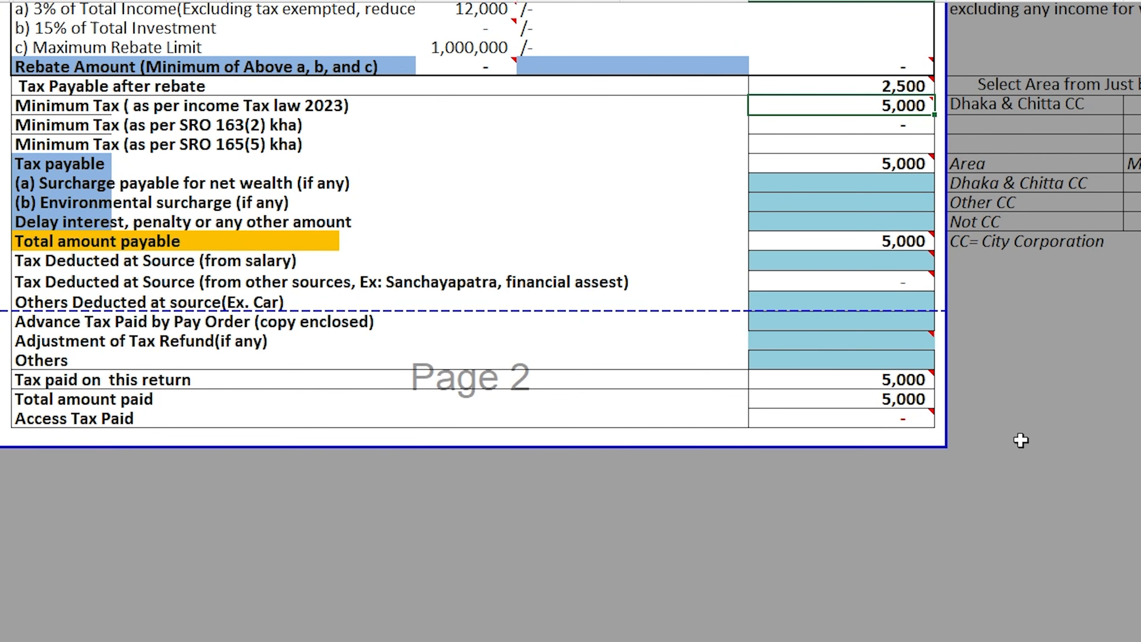
Restore the Salary to 290,000 and select the total salary receipts amount
scroll(1022, 437, up, 4)
scroll(1020, 439, up, 5)
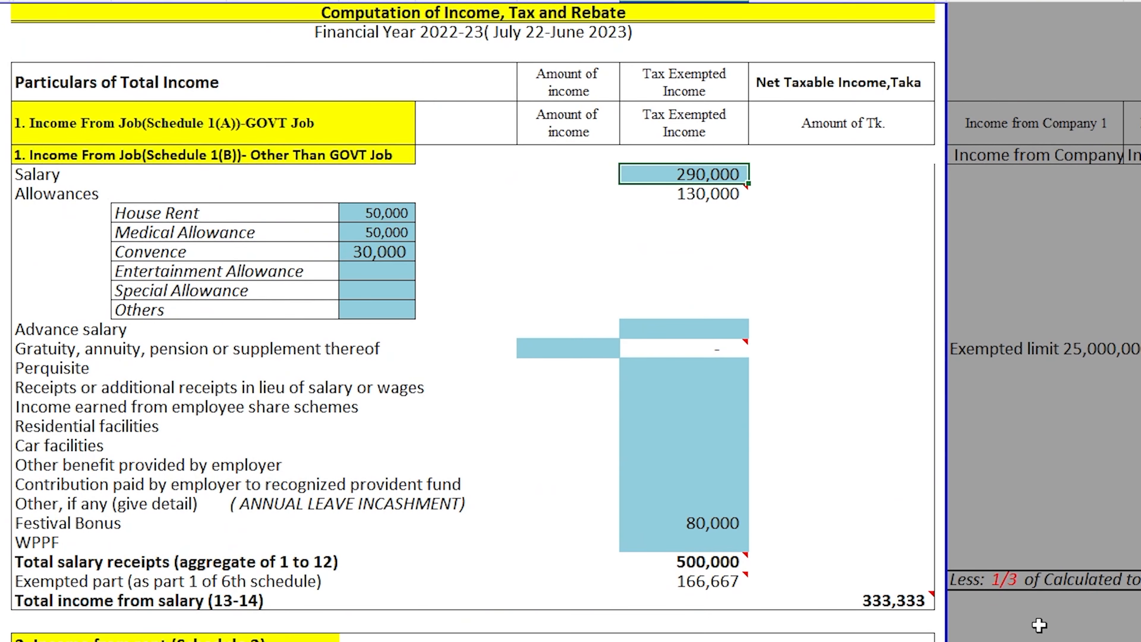
click(732, 563)
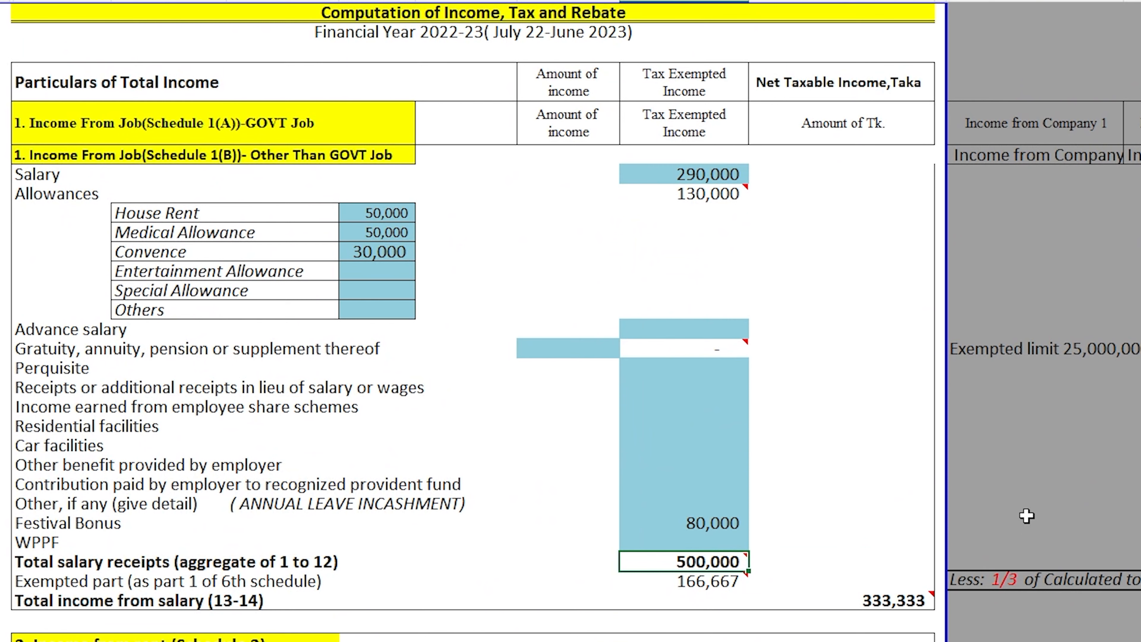
Switch to the online return form and set the total income (মোট আয়) to 5,00,000
key(alt+Tab)
click(512, 310)
drag(512, 310, 365, 299)
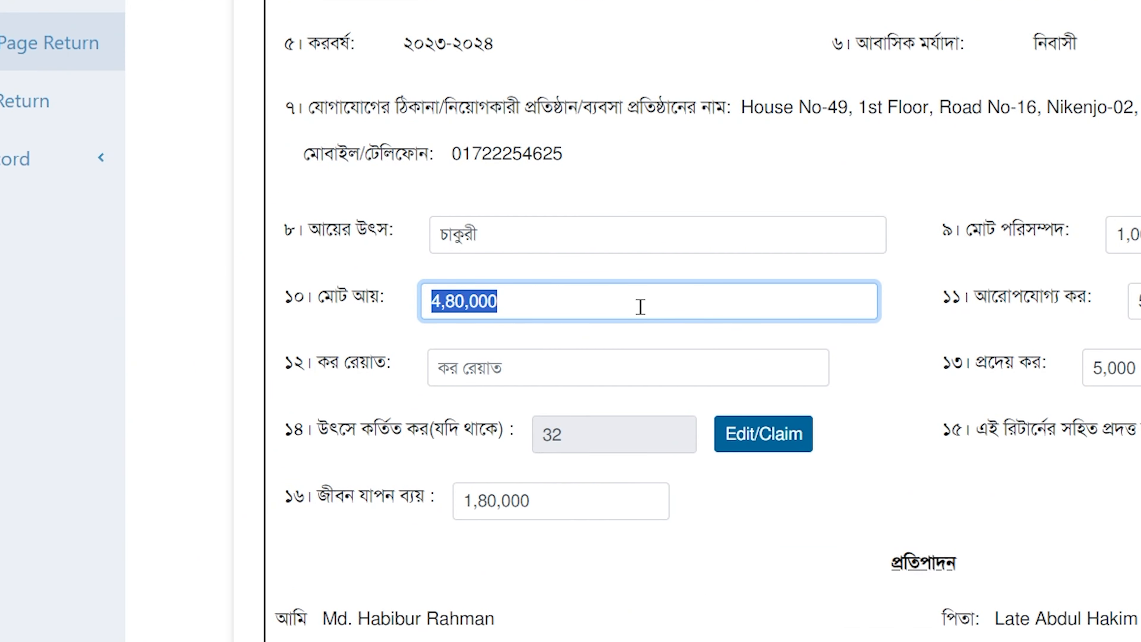
text(5,00,000)
click(573, 339)
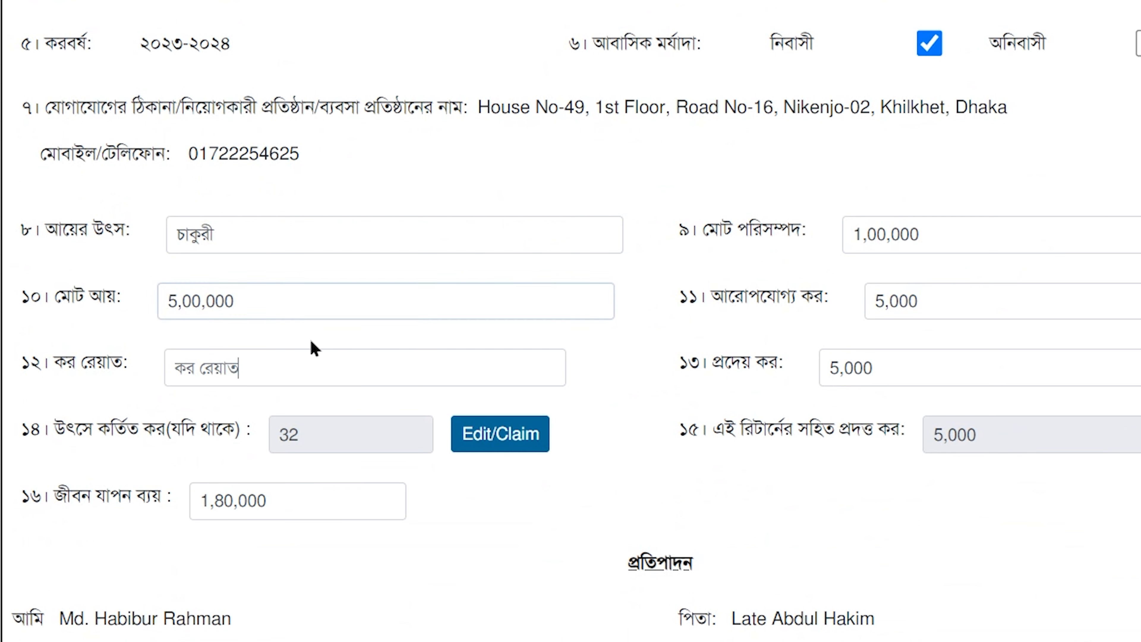
Check the total income and chargeable tax (আরোপযোগ্য কর) fields against the income computation spreadsheet
click(246, 300)
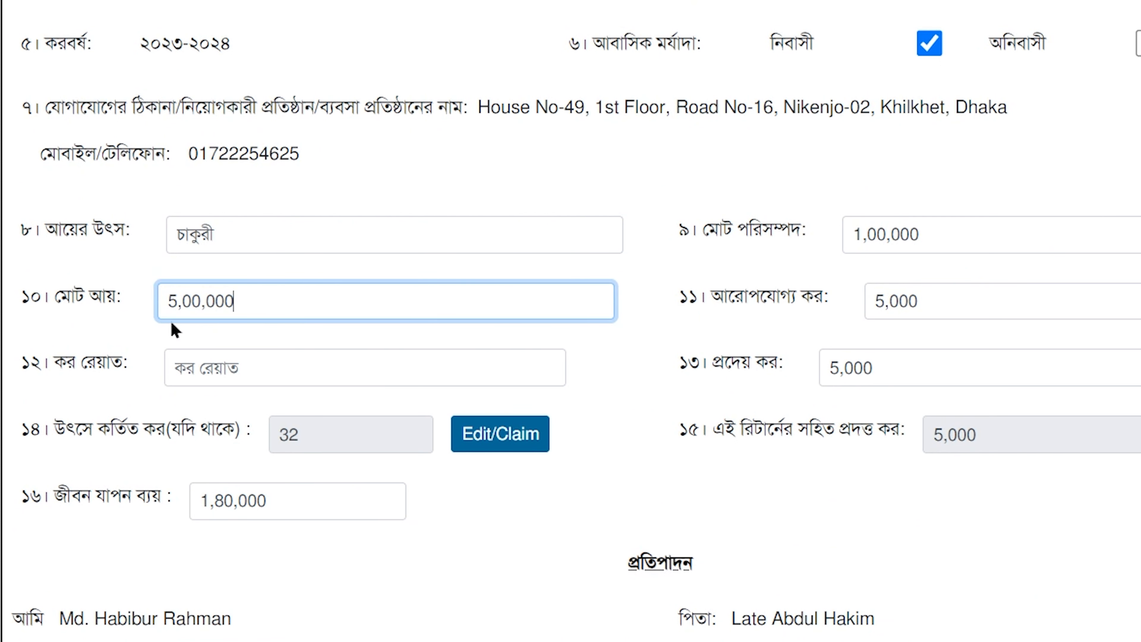
click(948, 301)
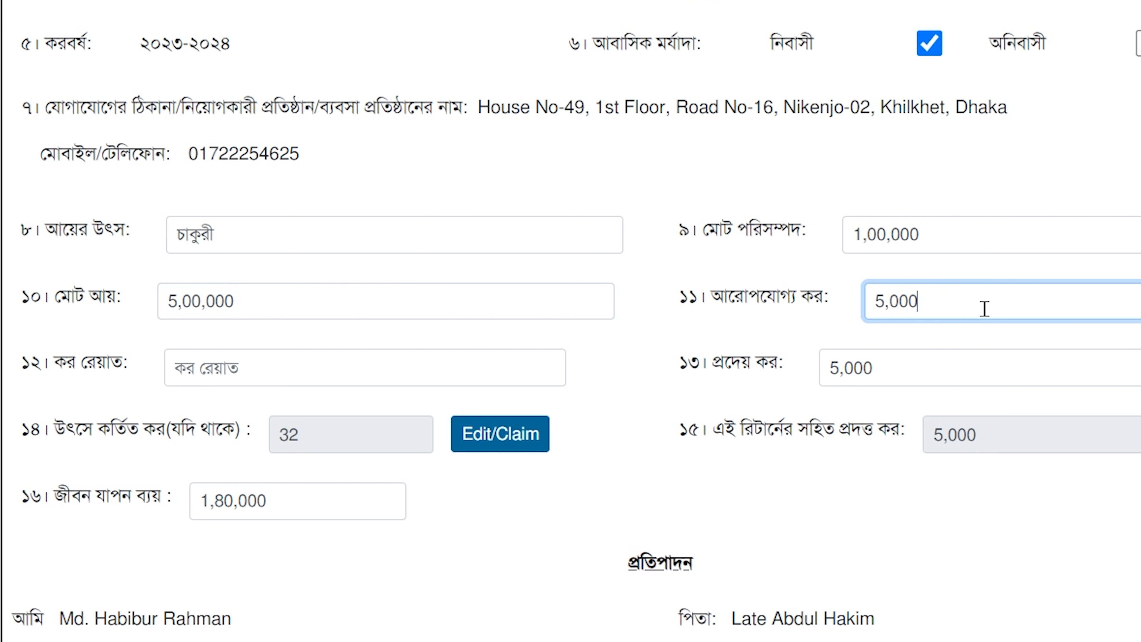
click(319, 309)
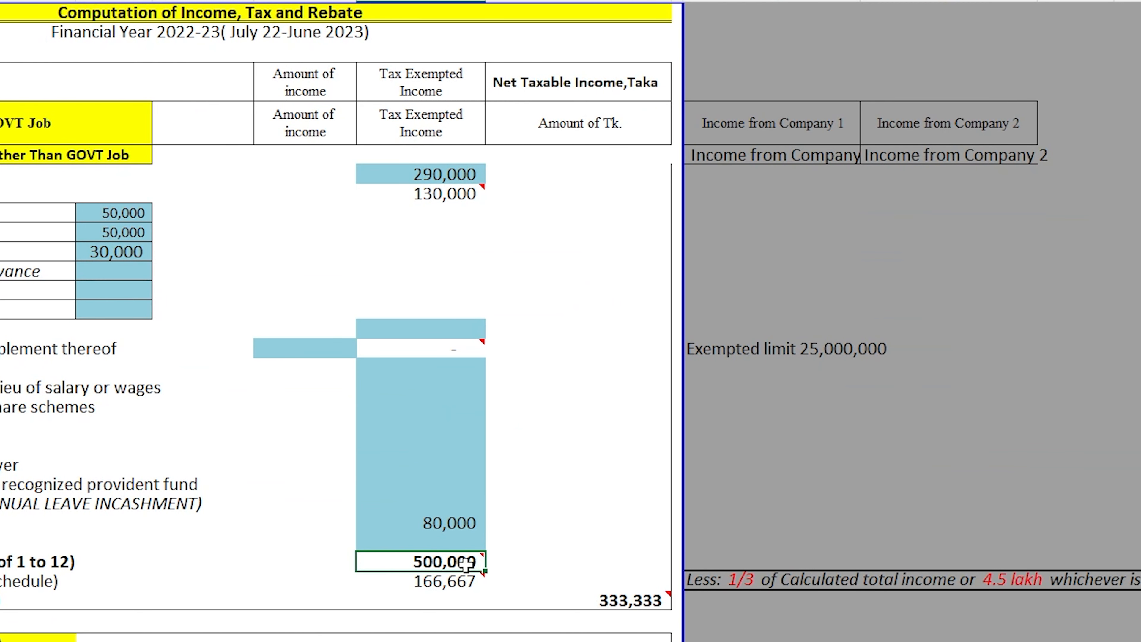
Compare the total salary receipts with the net taxable salary income in the income computation spreadsheet
mouse_move(439, 563)
mouse_move(618, 602)
click(629, 602)
click(448, 557)
click(622, 600)
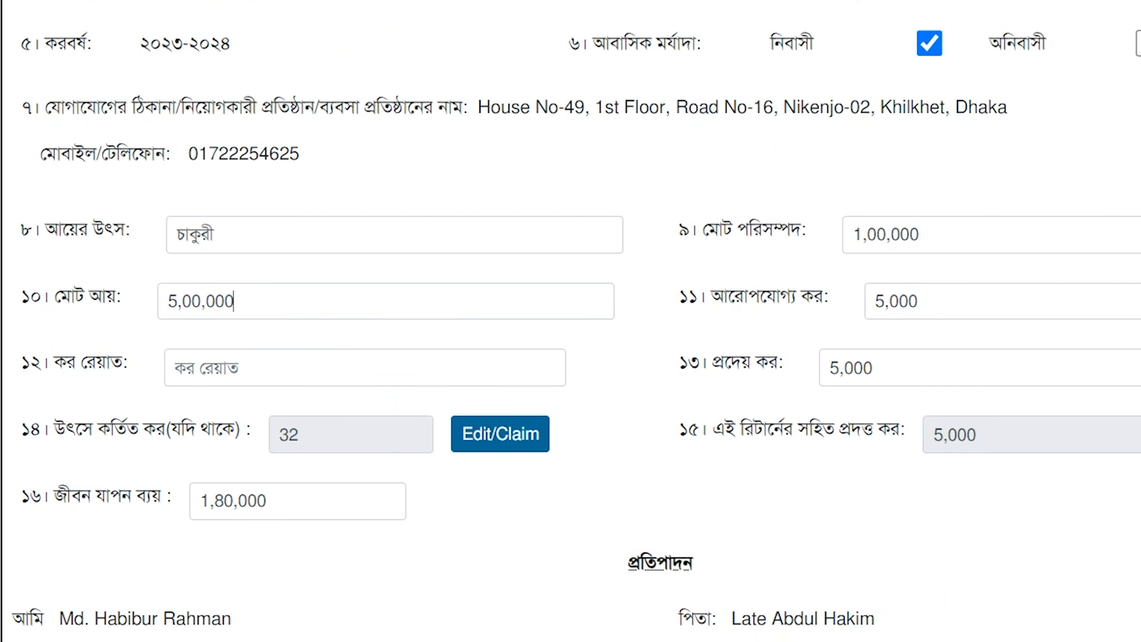
Switch to the online return form and set the total income (মোট আয়) to 3,33,333 and the chargeable tax (আরোপযোগ্য কর) to 0
drag(248, 299, 55, 290)
text(333333)
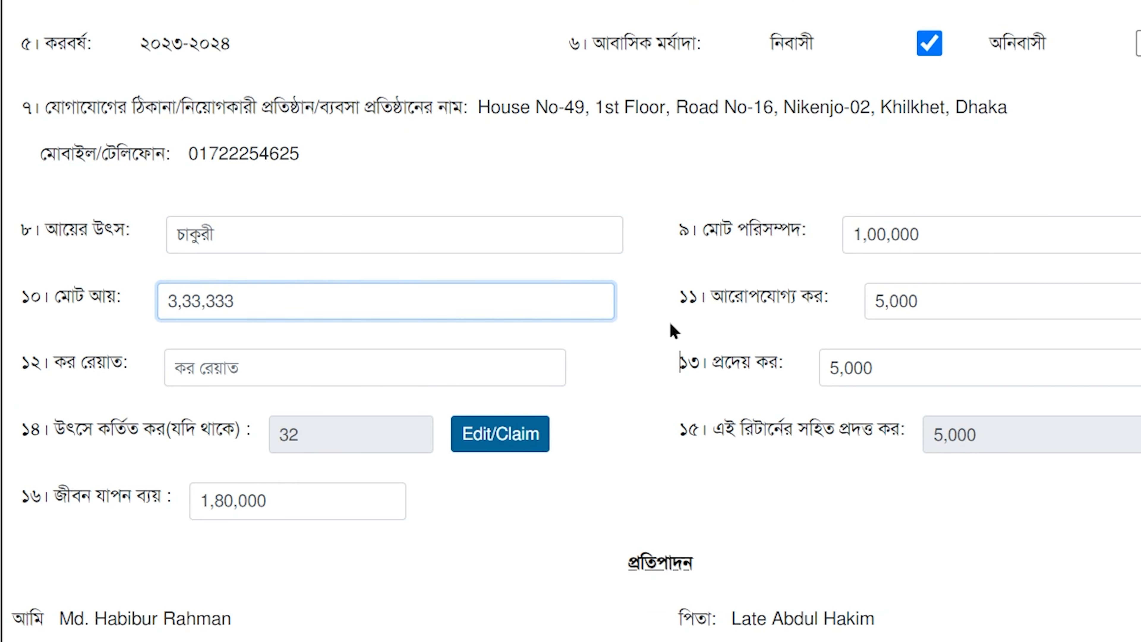
drag(967, 303, 823, 308)
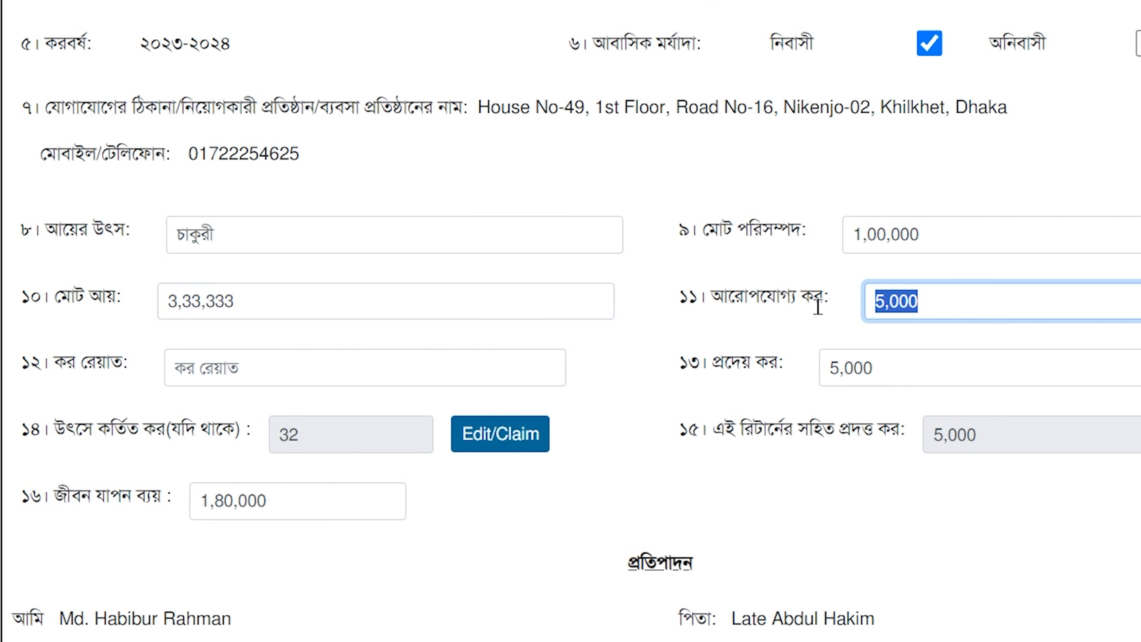
text(0)
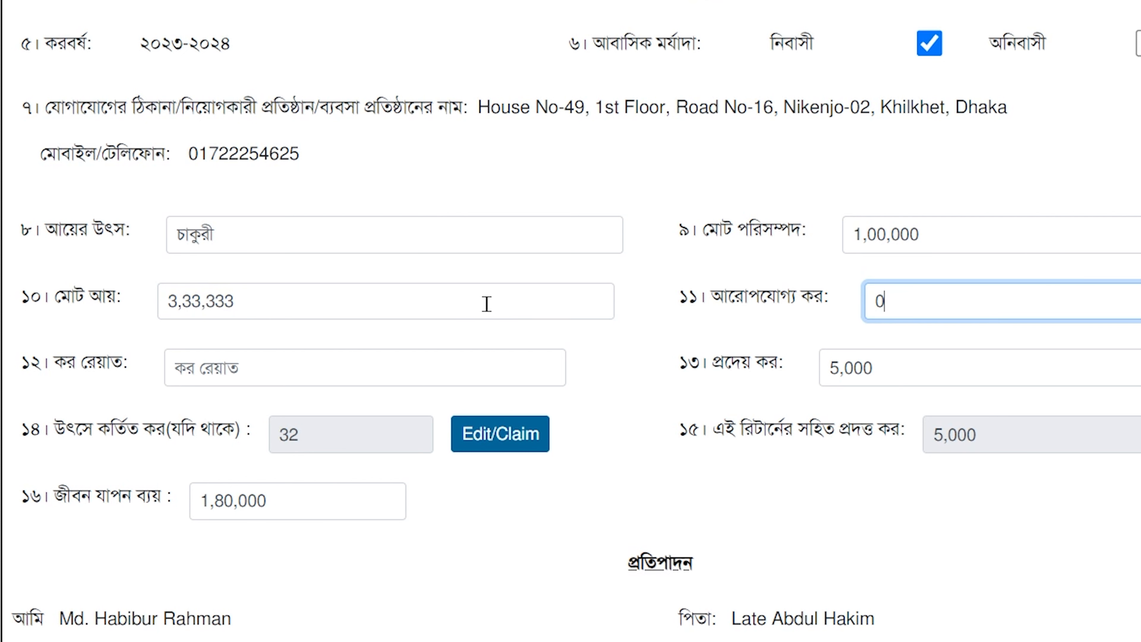
Replace the total income (মোট আয়) with 4,00,000
drag(280, 300, 139, 310)
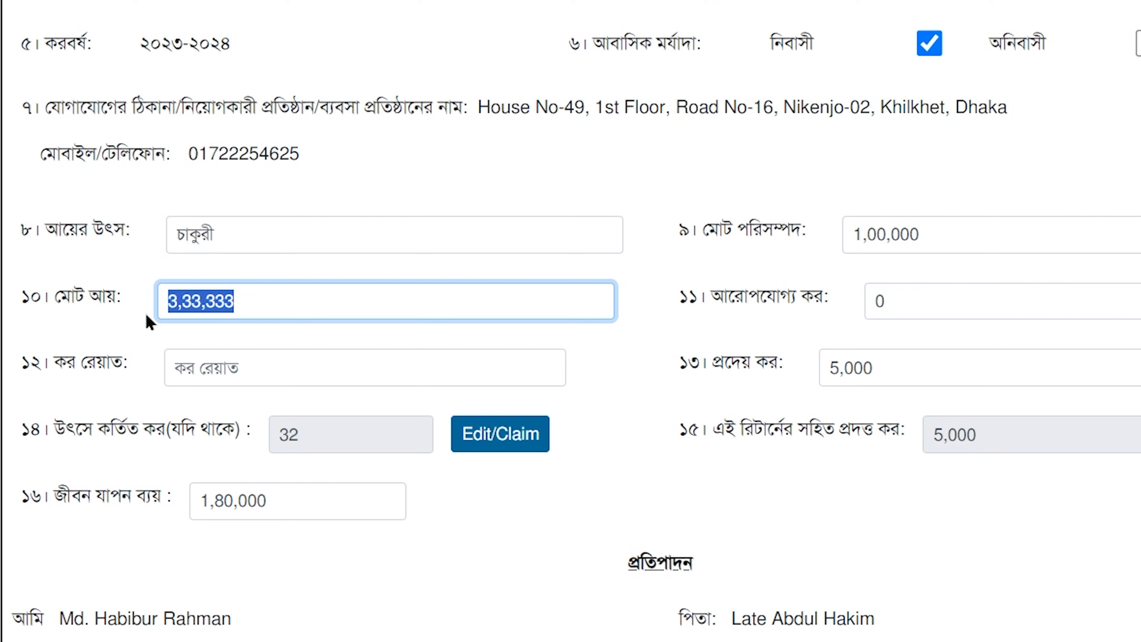
text(4,)
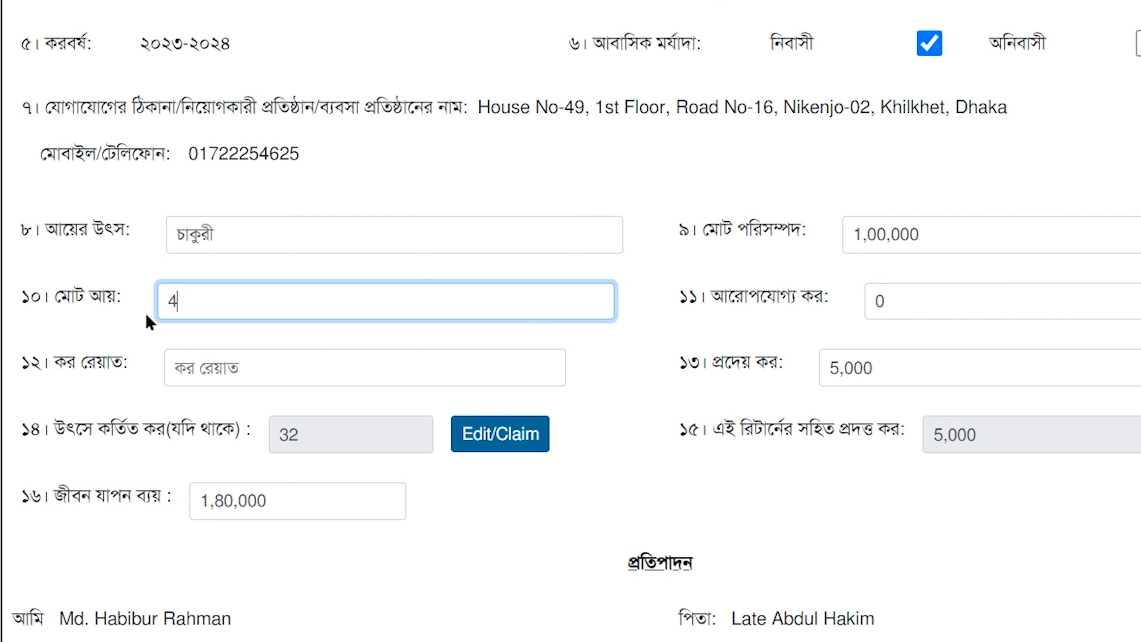
text(00,000)
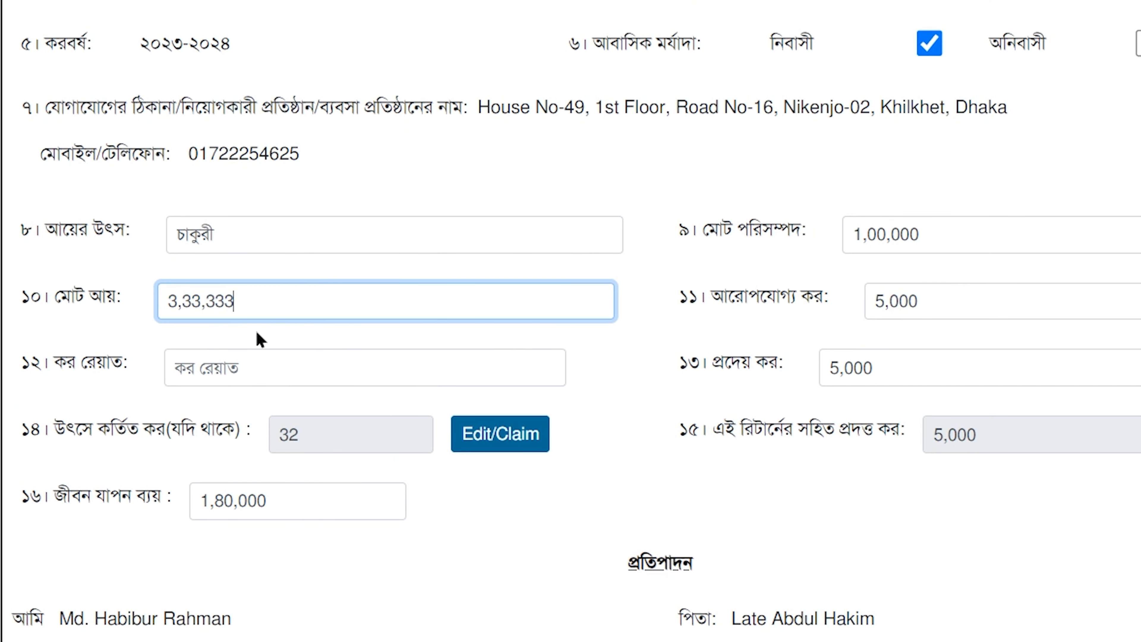
Set the chargeable tax (আরোপযোগ্য কর) to 0
click(691, 355)
drag(947, 308, 805, 302)
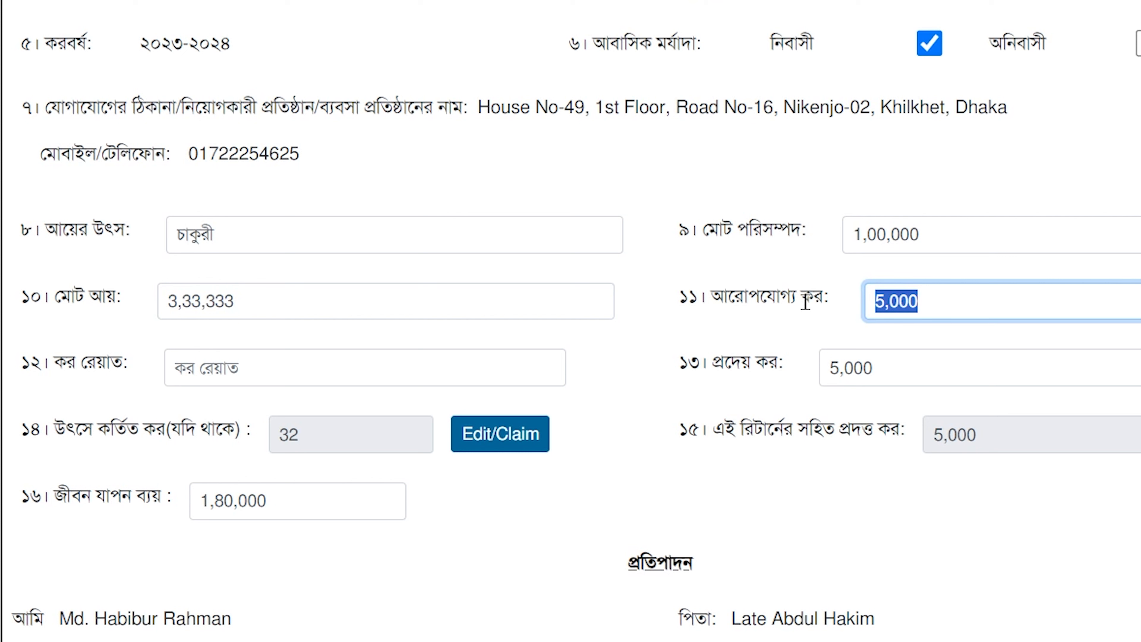
text(0)
click(747, 320)
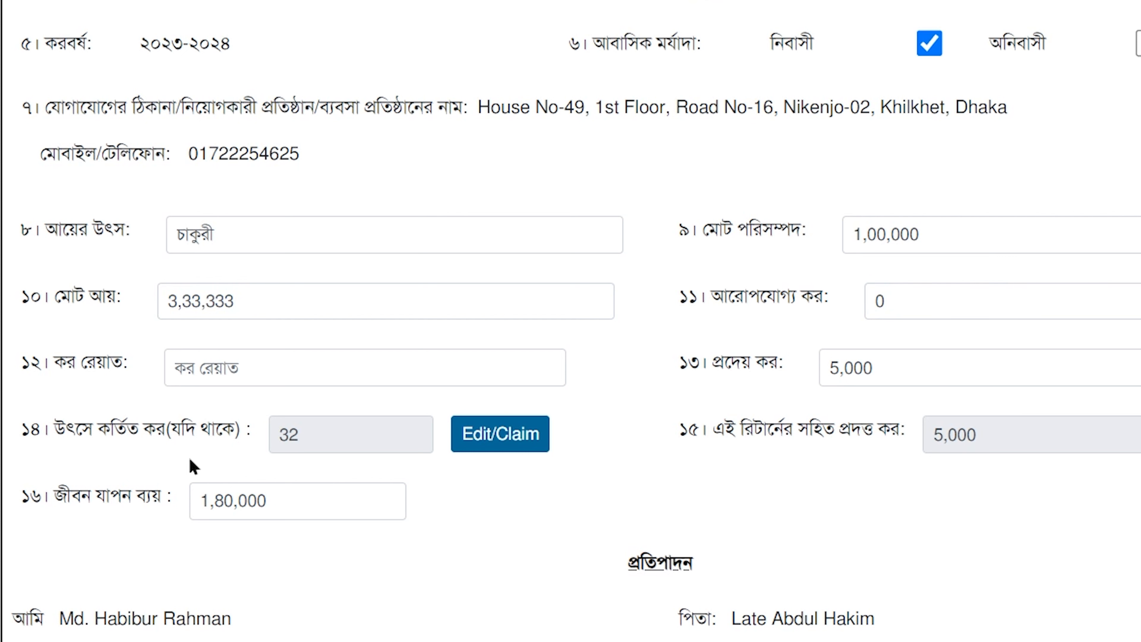
Set the tax rebate (কর রেয়াত) and the payable tax (প্রদেয় কর) to 0
click(310, 373)
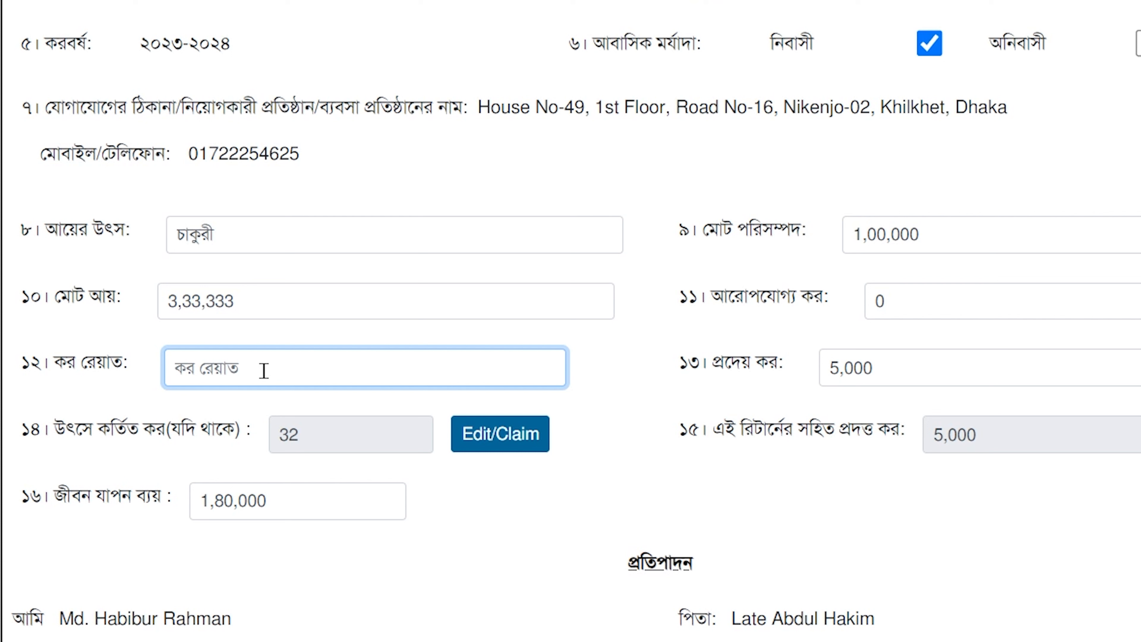
text(0)
click(760, 371)
drag(904, 365, 757, 377)
text(0)
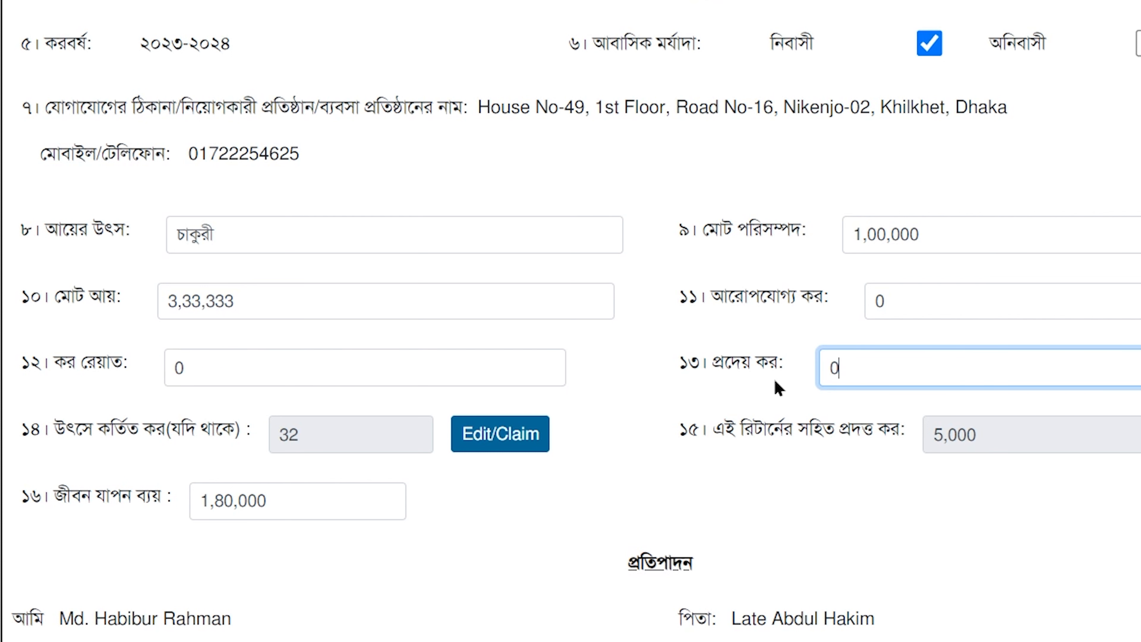
click(775, 395)
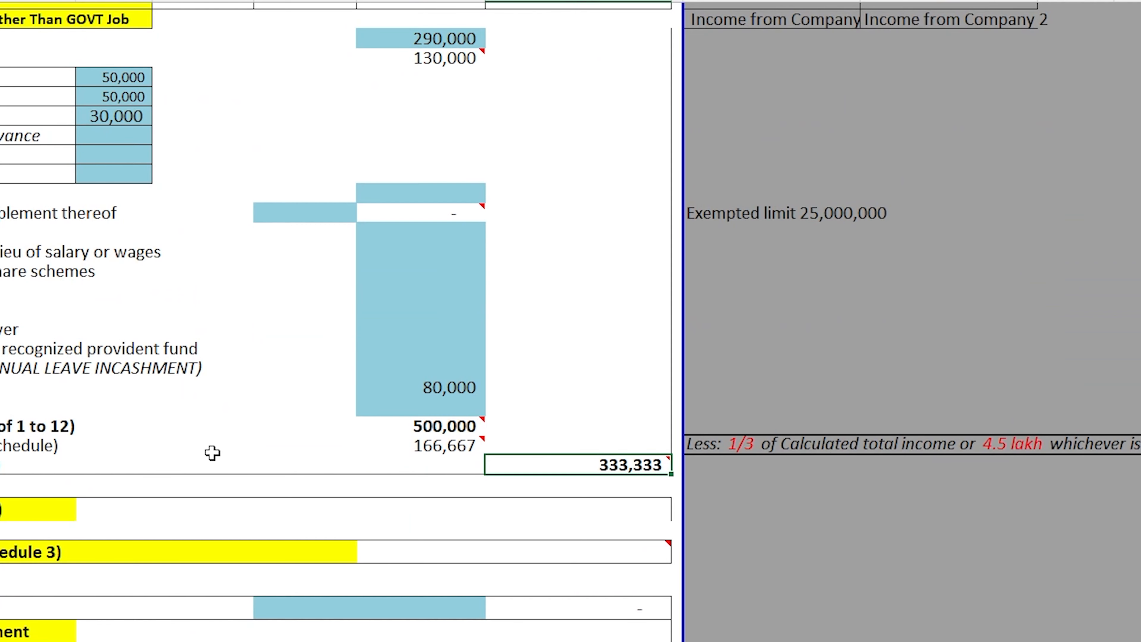
Switch to the income computation spreadsheet, set the Salary to 390,000 and review the recalculated income and tax
scroll(214, 453, up, 2)
click(423, 172)
double_click(424, 172)
key(BackSpace)
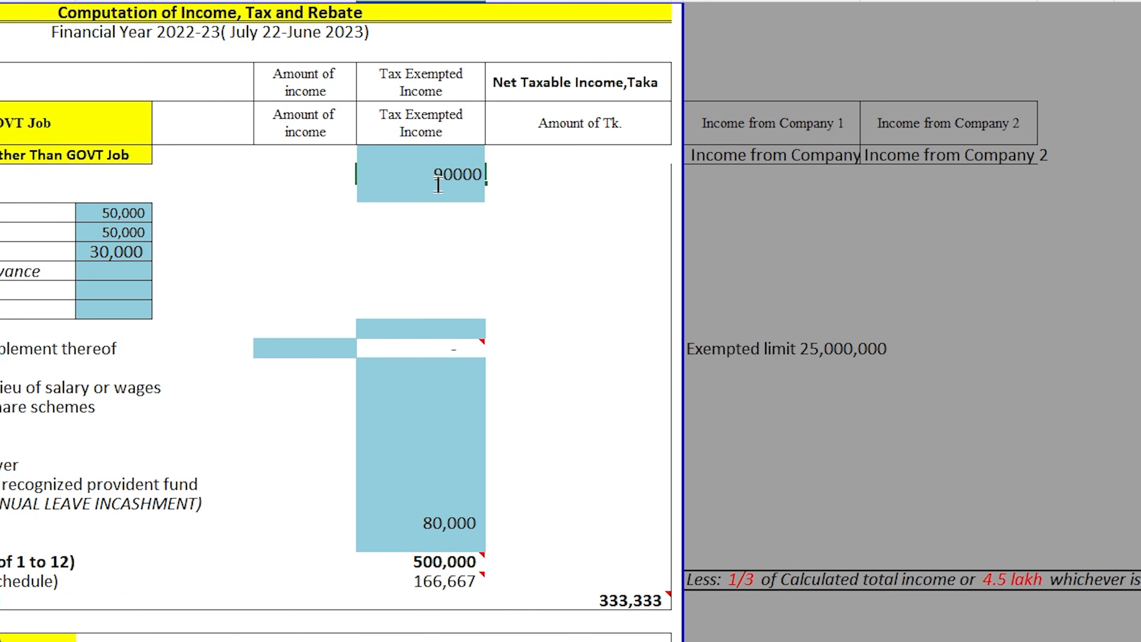
text(3)
click(446, 290)
scroll(521, 377, down, 5)
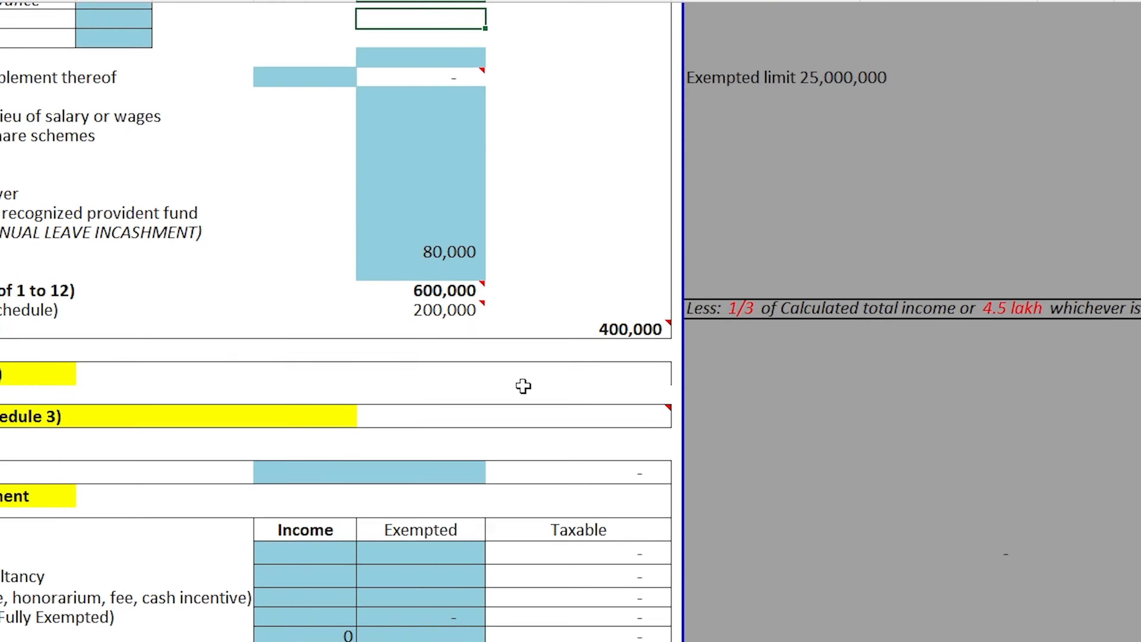
scroll(521, 387, down, 9)
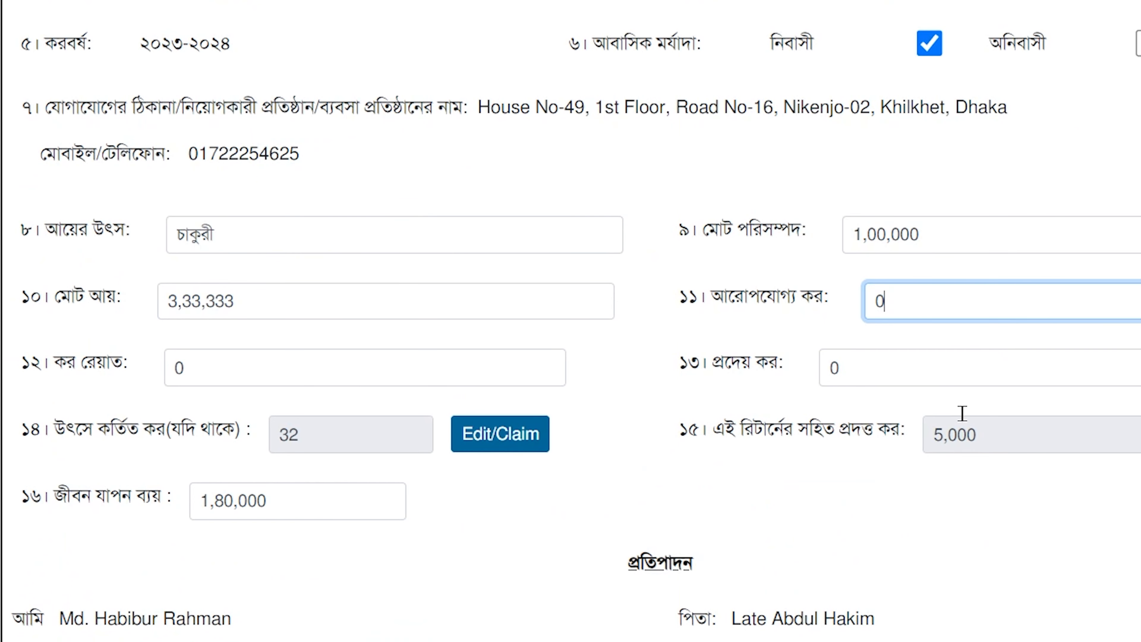
Switch to the online return form and set the chargeable tax (আরোপযোগ্য কর) to 2,500 and the payable tax (প্রদেয় কর) to 5,000
click(859, 308)
text(2500)
click(246, 370)
click(900, 375)
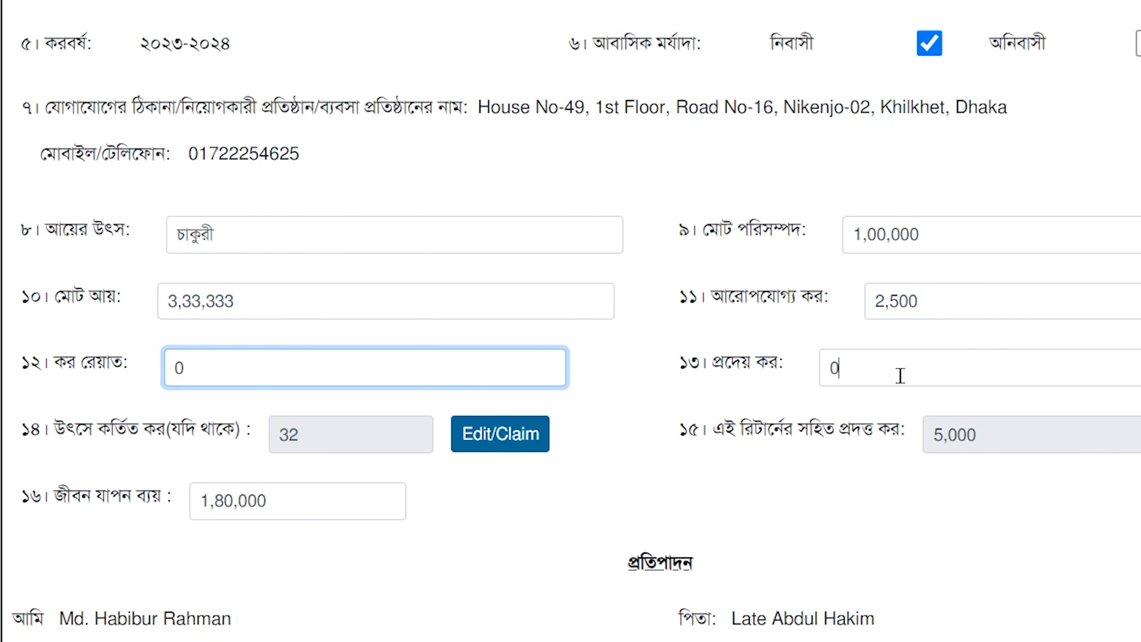
drag(901, 376, 797, 375)
text(5)
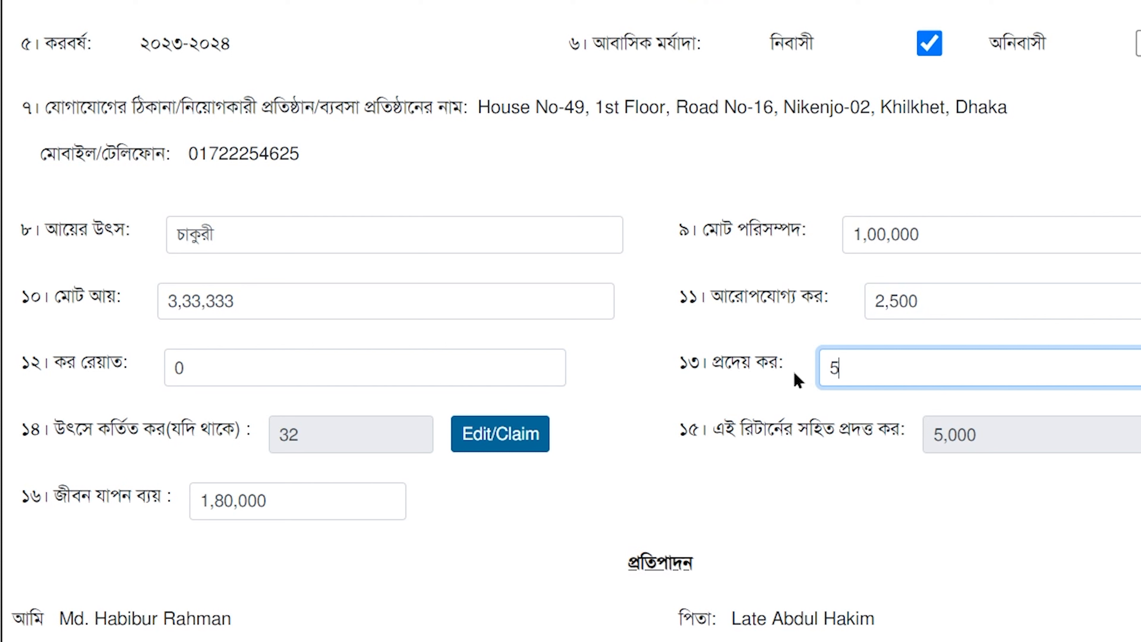
text(,000)
click(817, 416)
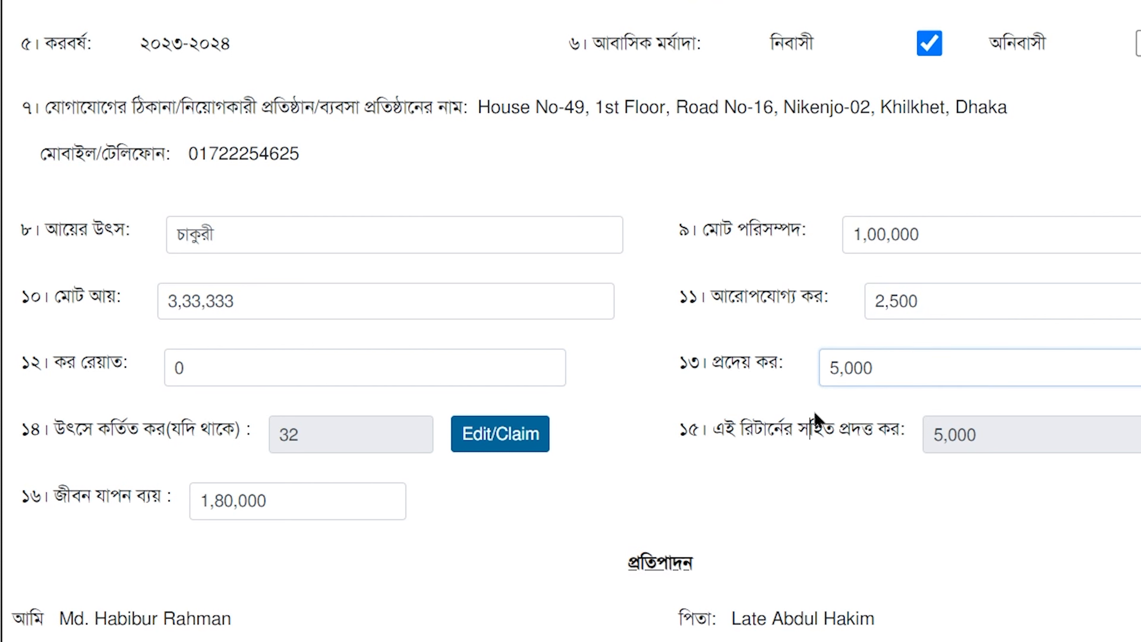
click(888, 378)
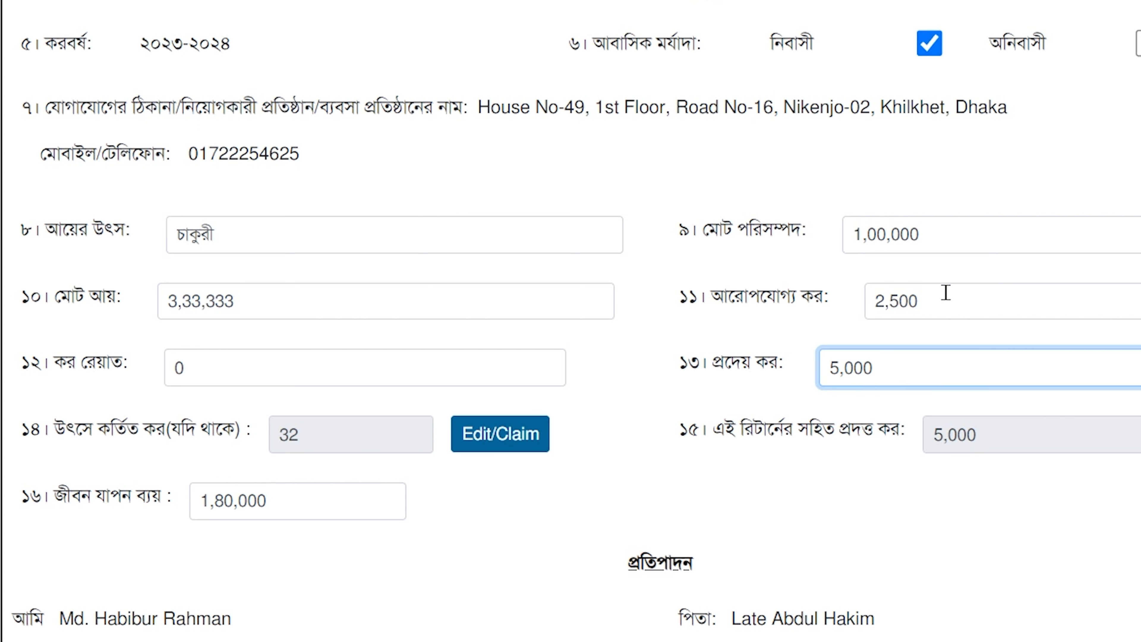
Reset both the chargeable tax (আরোপযোগ্য কর) and the payable tax (প্রদেয় কর) to 0
drag(919, 301, 816, 292)
text(0)
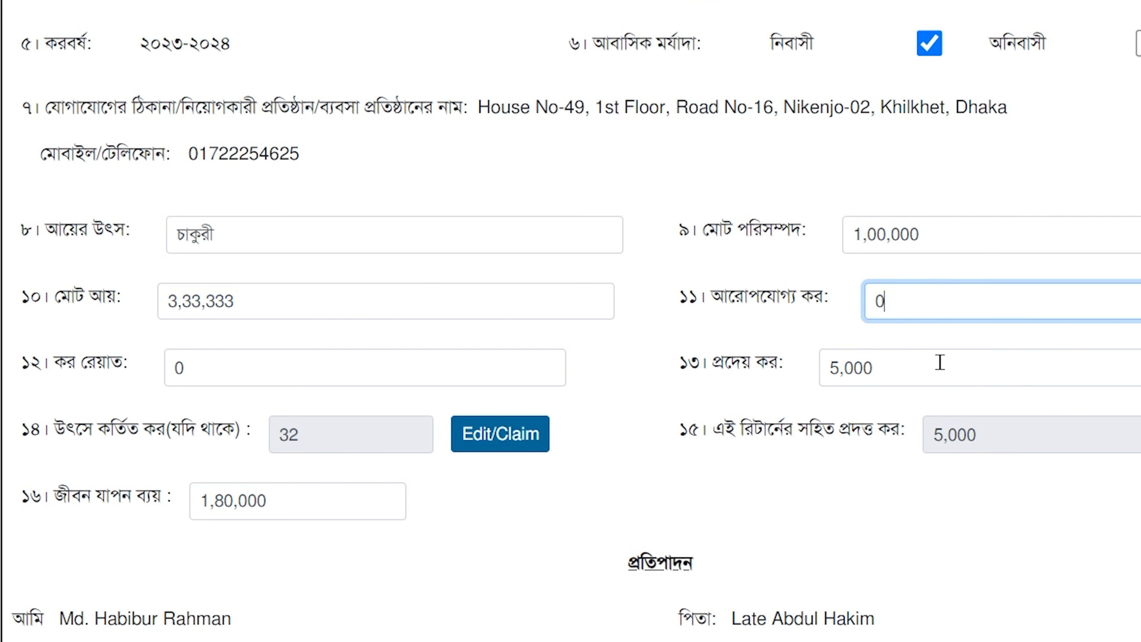
click(904, 362)
drag(905, 362, 820, 364)
text(0)
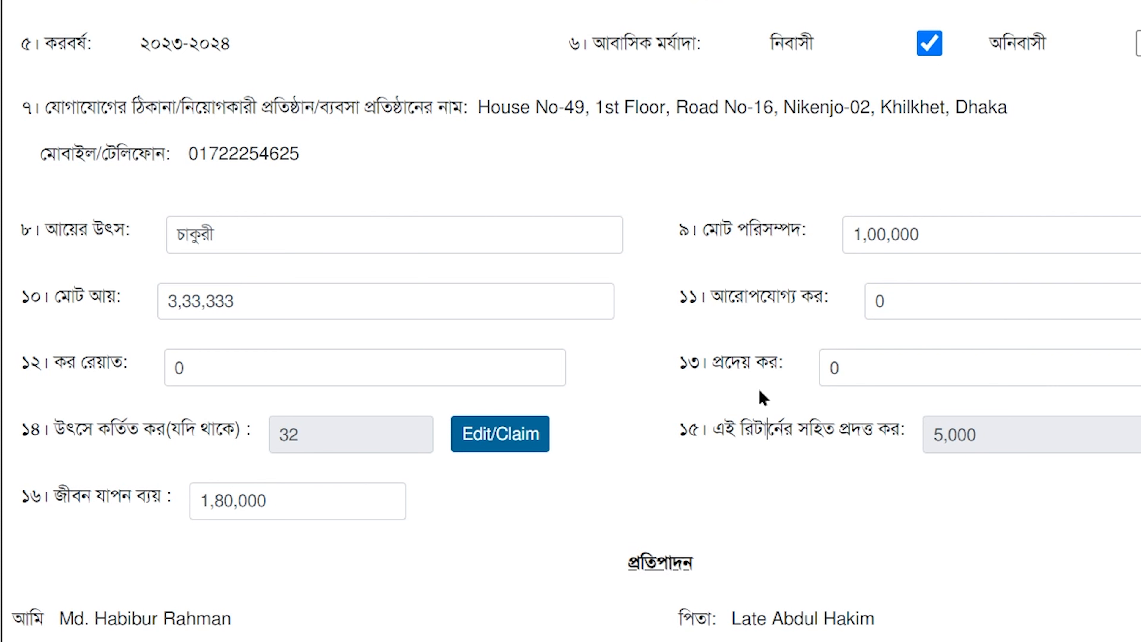
Check the tax deducted at source (উৎসে কর্তিত কর), the payable tax and the tax paid with this return
click(330, 439)
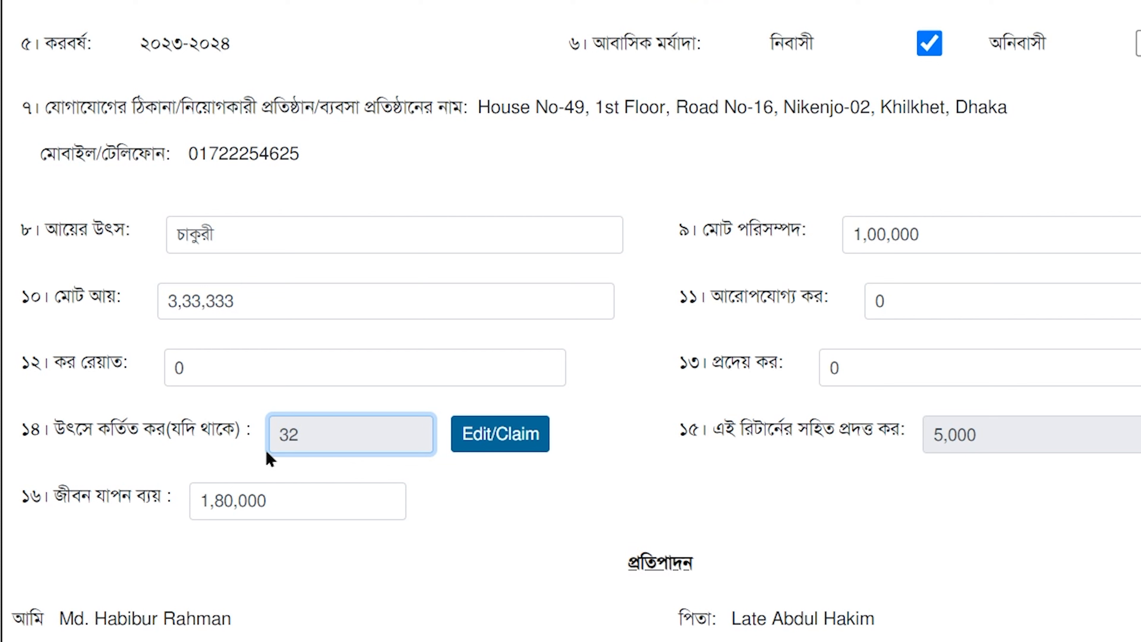
click(857, 368)
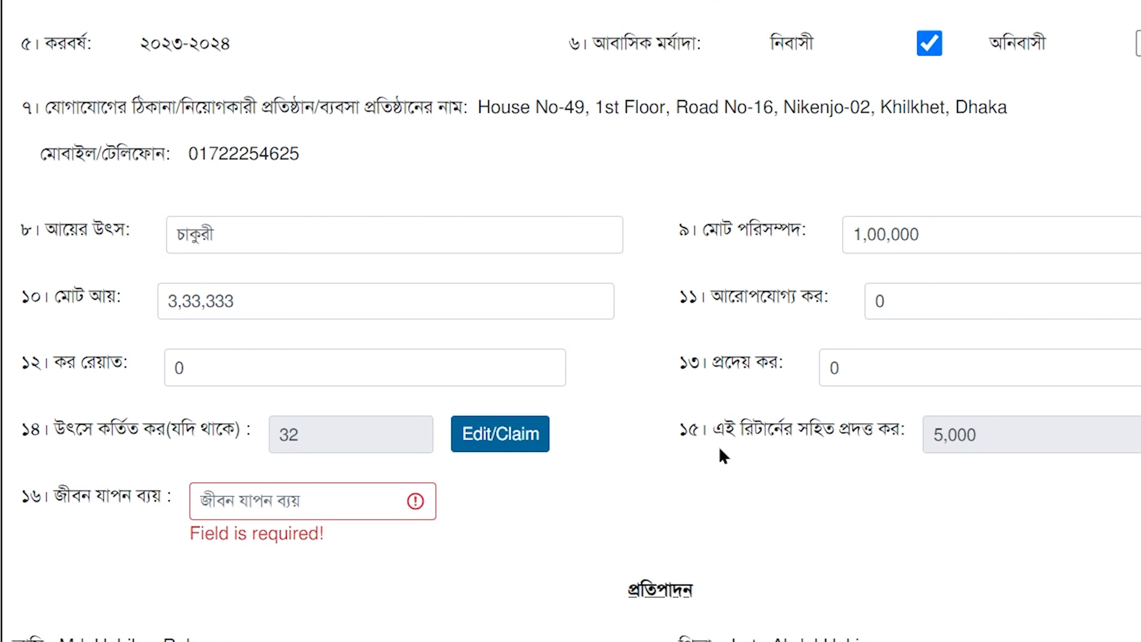
double_click(1029, 439)
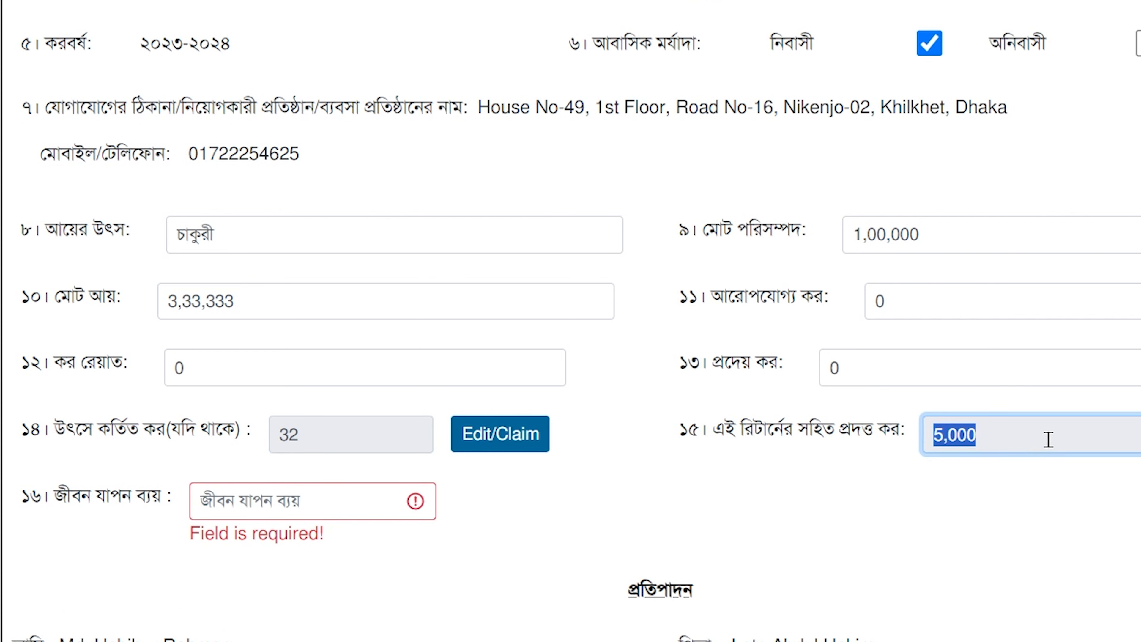
click(1021, 488)
click(1011, 437)
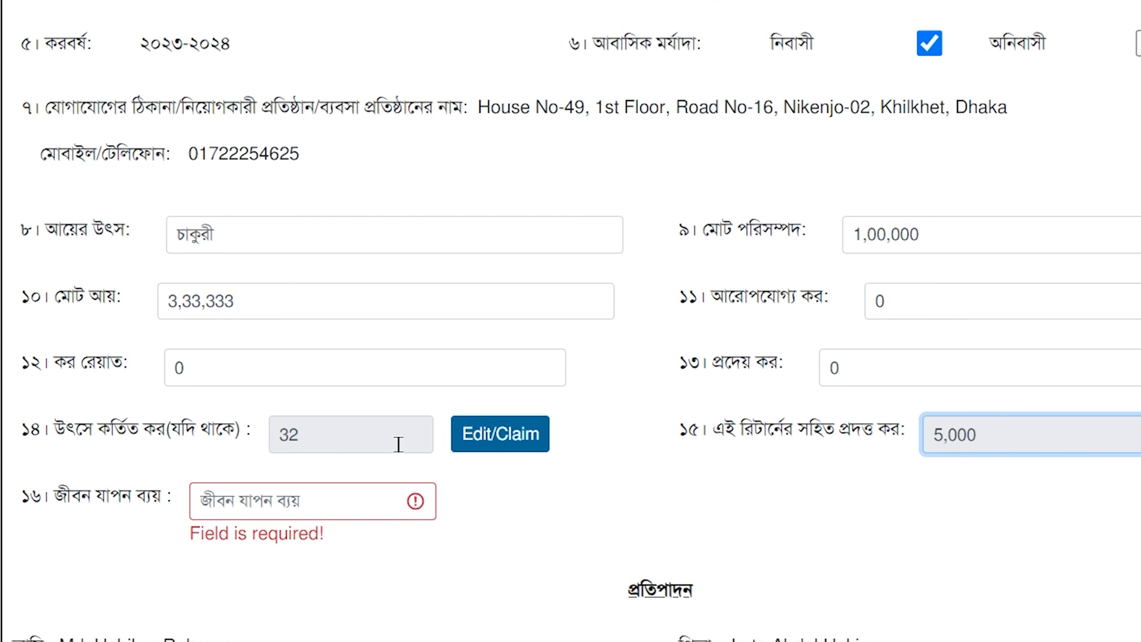
Open the eReturn Ledger to edit the source tax claim and go to the Bank Interest/Profit source tax form
click(500, 437)
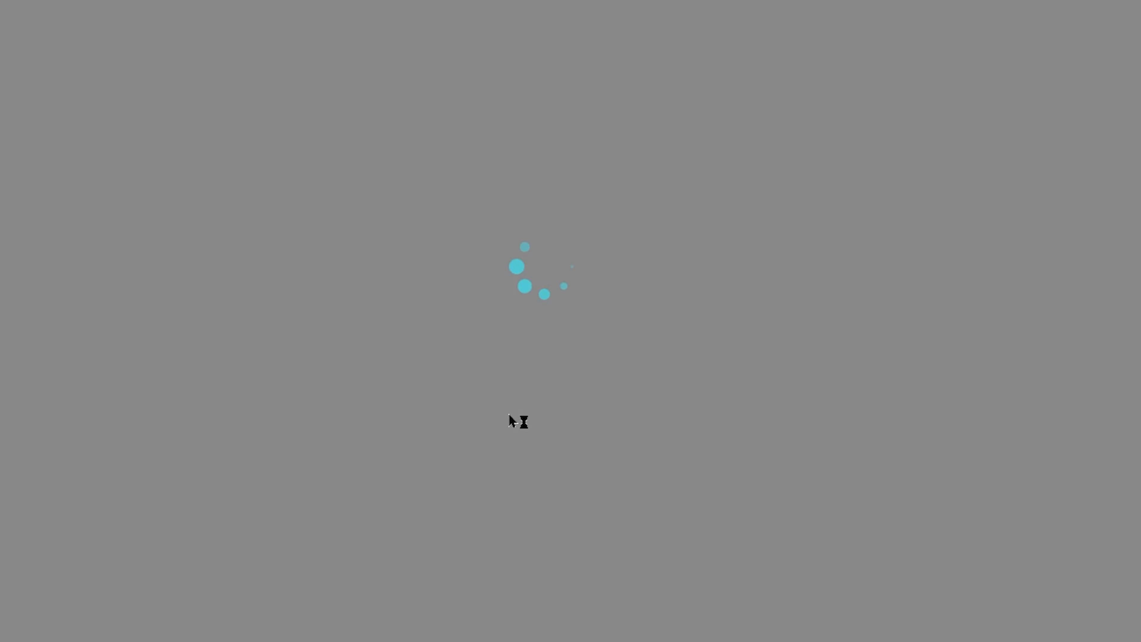
scroll(165, 344, down, 3)
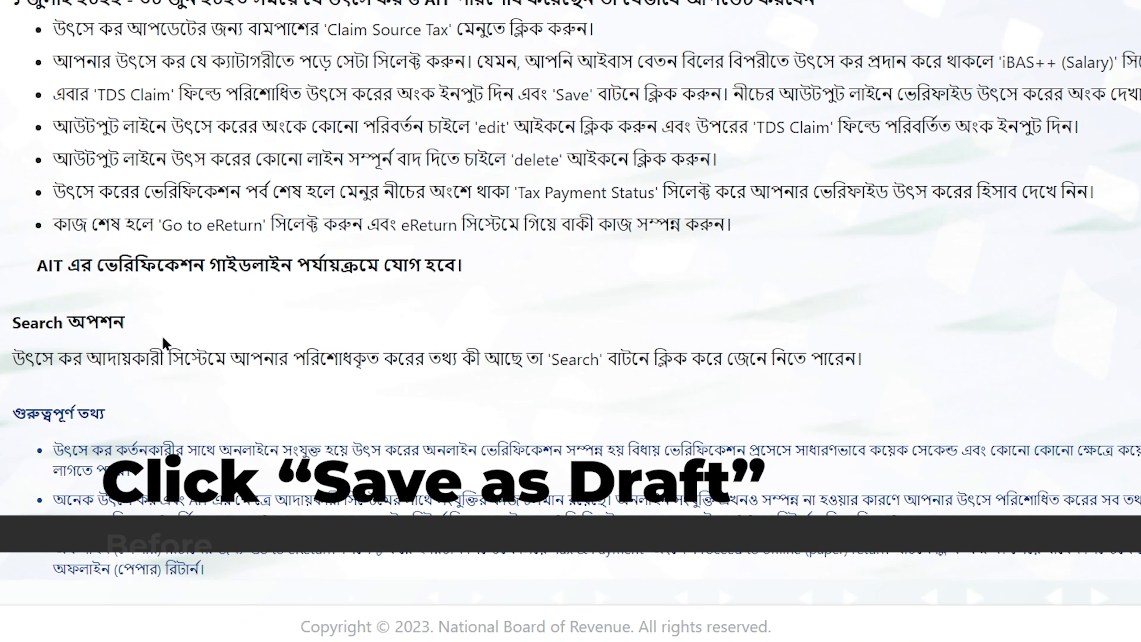
scroll(415, 406, up, 3)
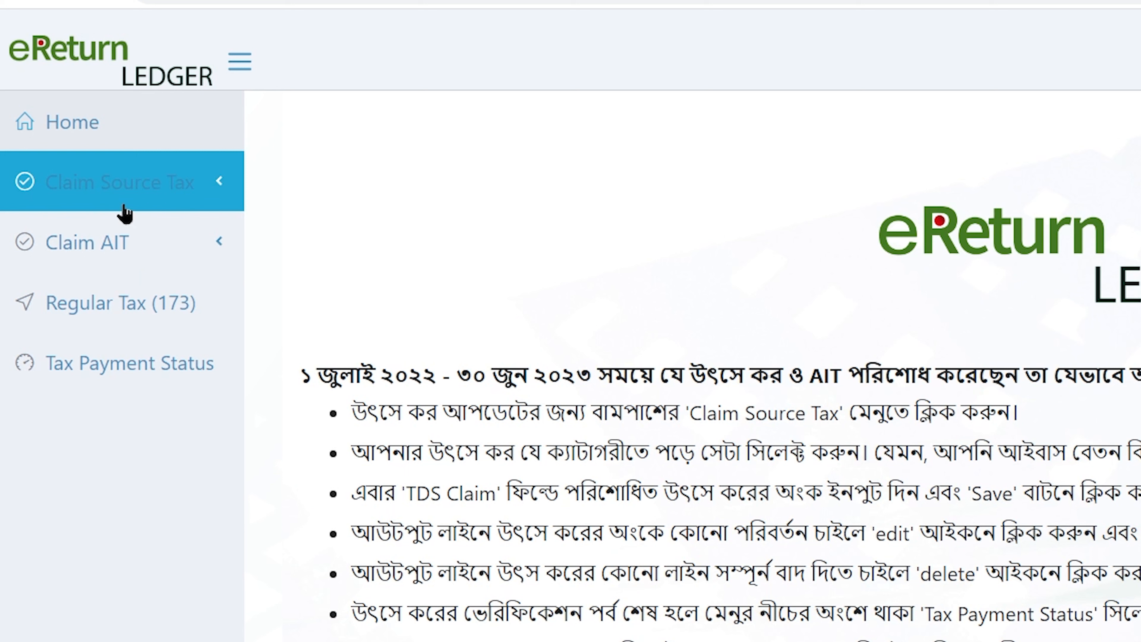
click(215, 197)
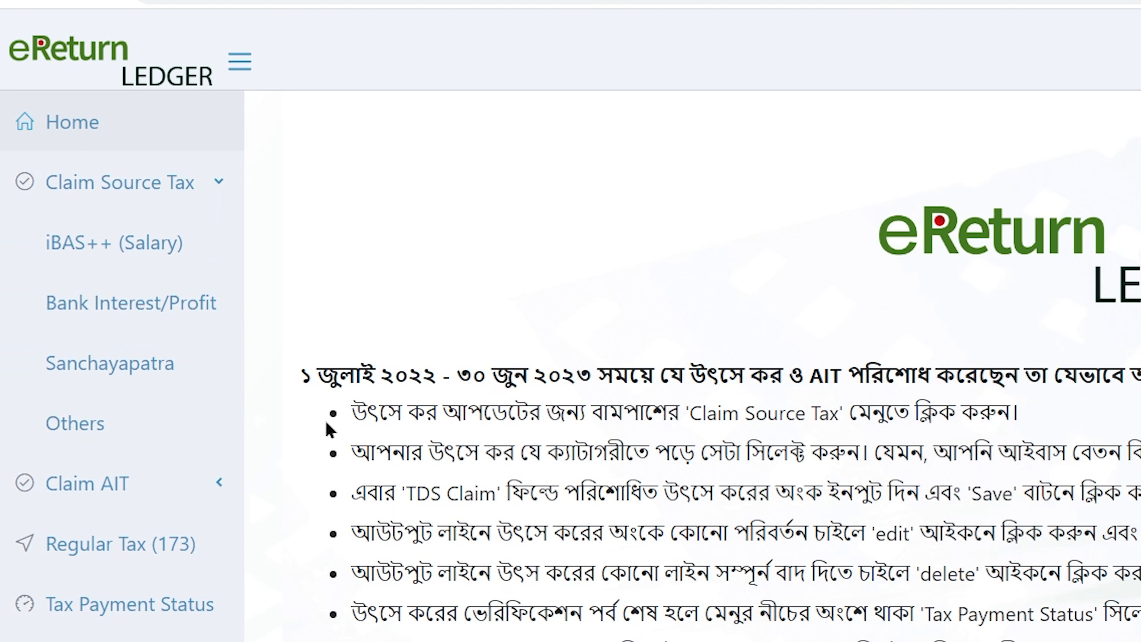
click(168, 305)
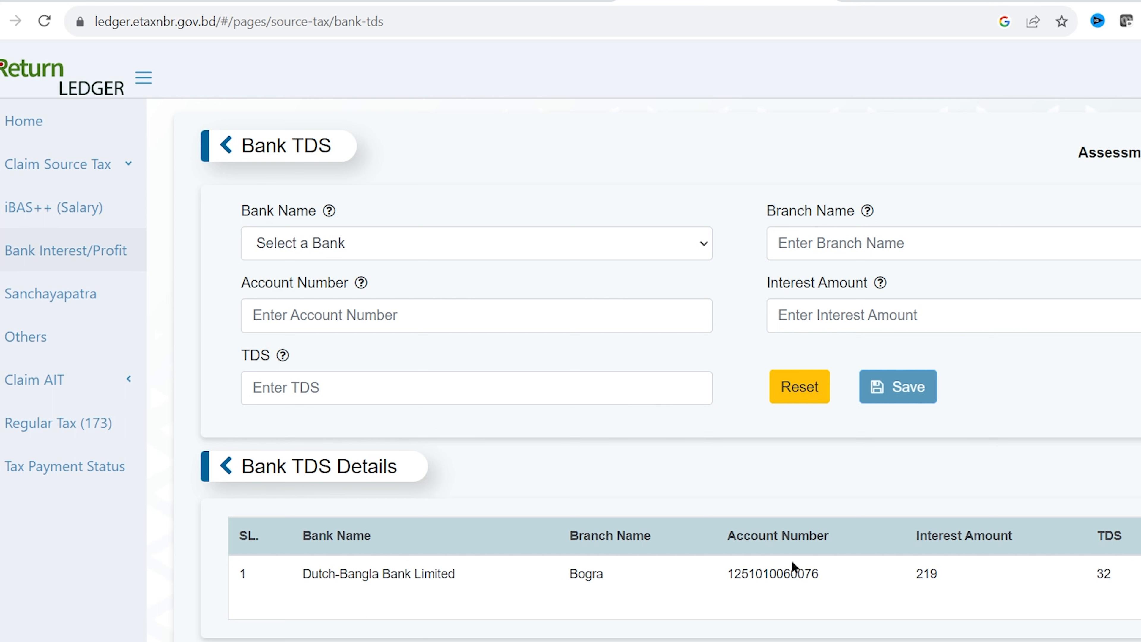
Go through the Bank TDS entry fields: bank name, branch name, account number, interest amount and TDS
click(409, 241)
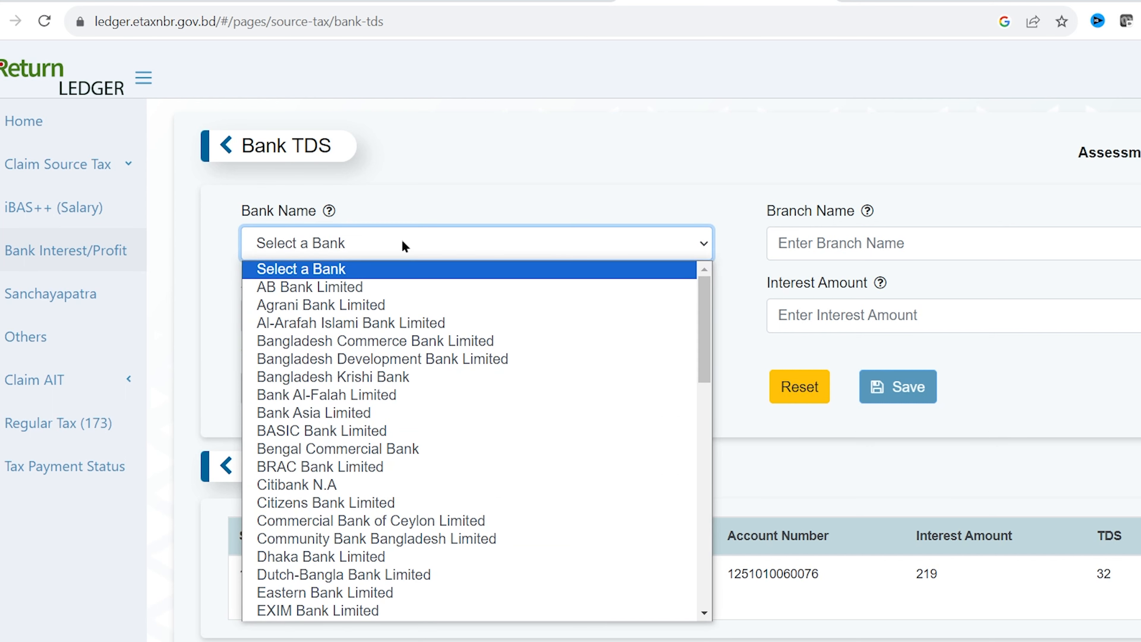
click(401, 239)
click(392, 244)
click(391, 245)
click(770, 253)
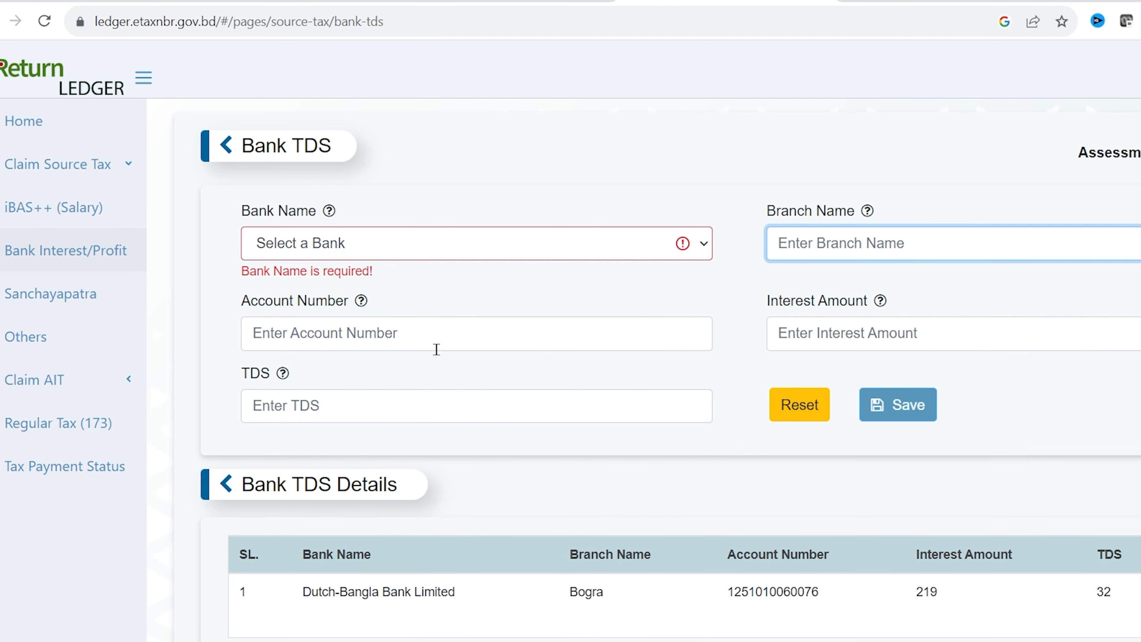
click(430, 333)
click(879, 333)
click(360, 417)
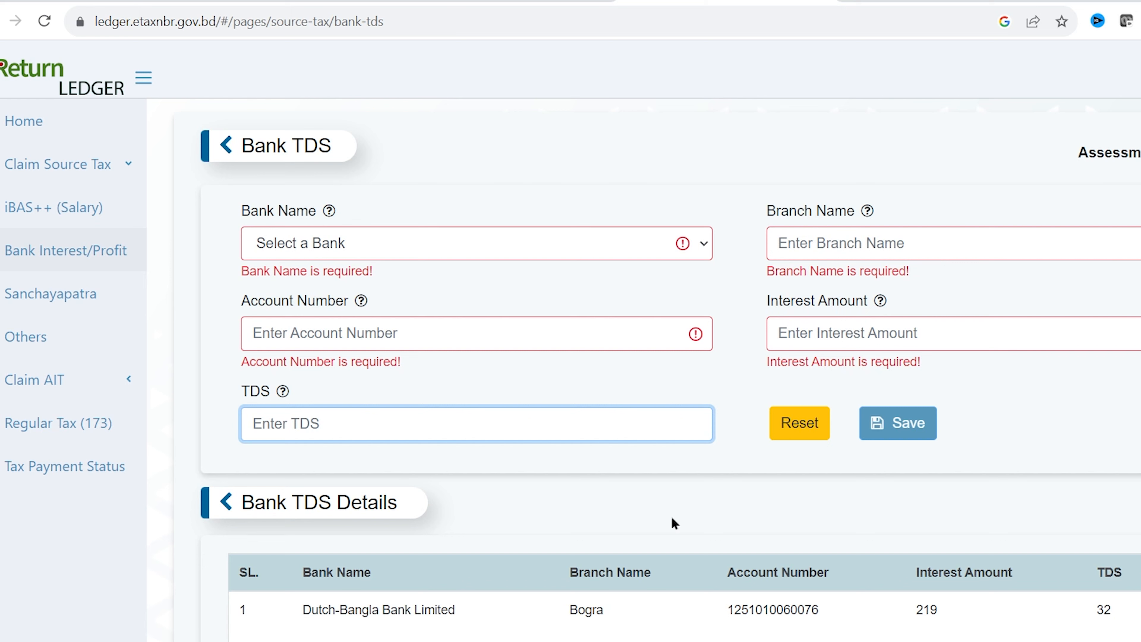
Open the Sanchayapatra source tax form and go through its fields: scheme name, registration number, purchase date, value, interest and TDS
click(74, 306)
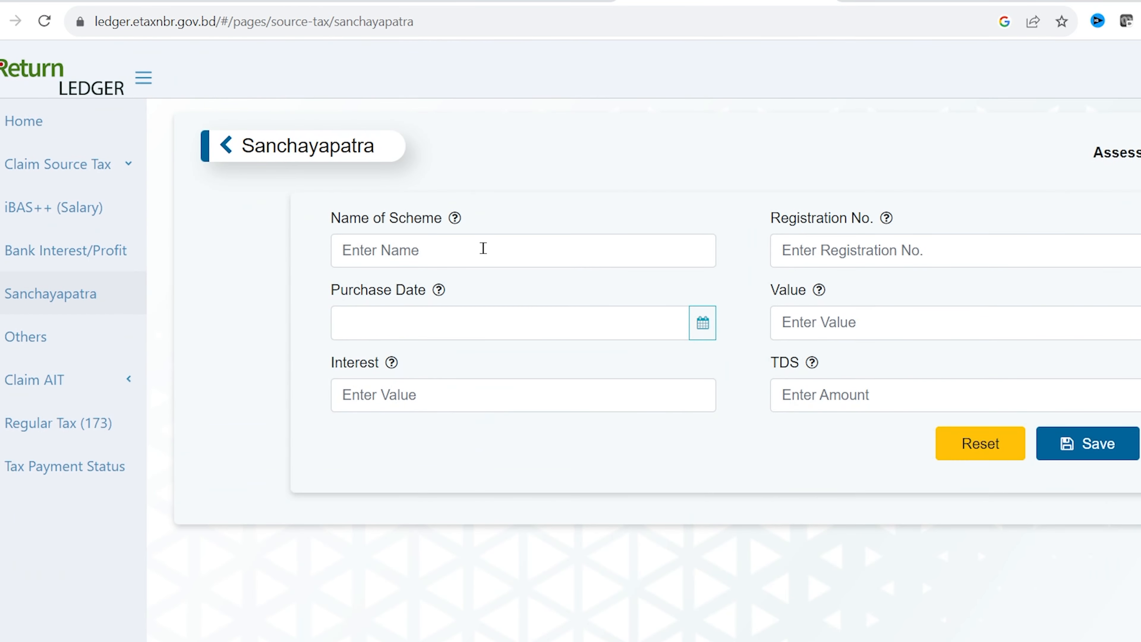
click(483, 248)
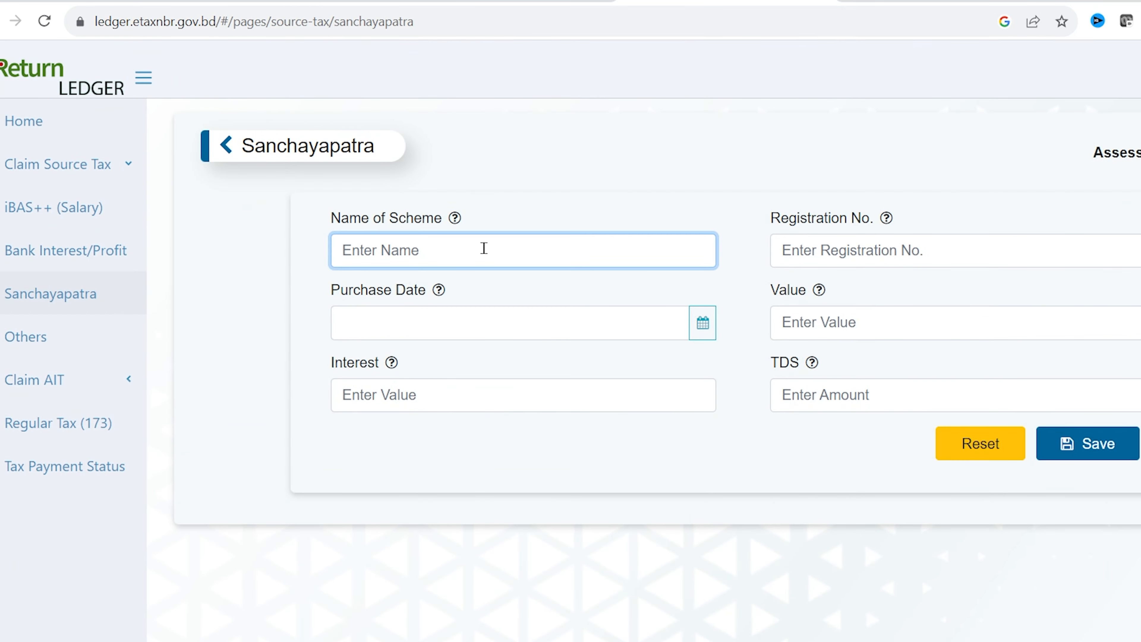
click(472, 326)
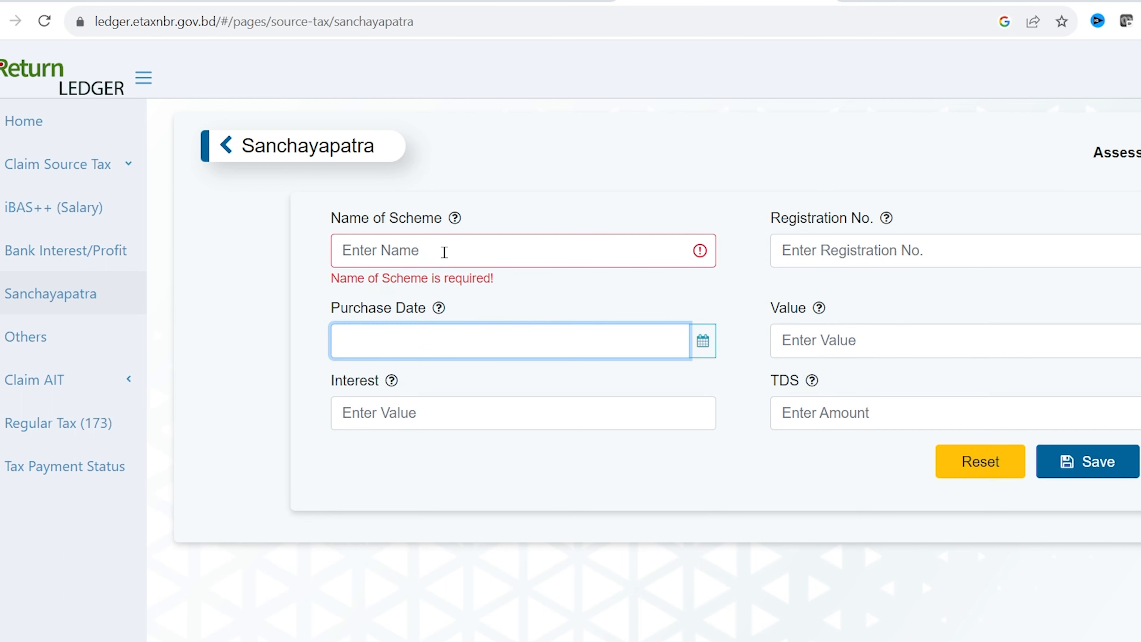
click(442, 251)
click(833, 254)
click(566, 340)
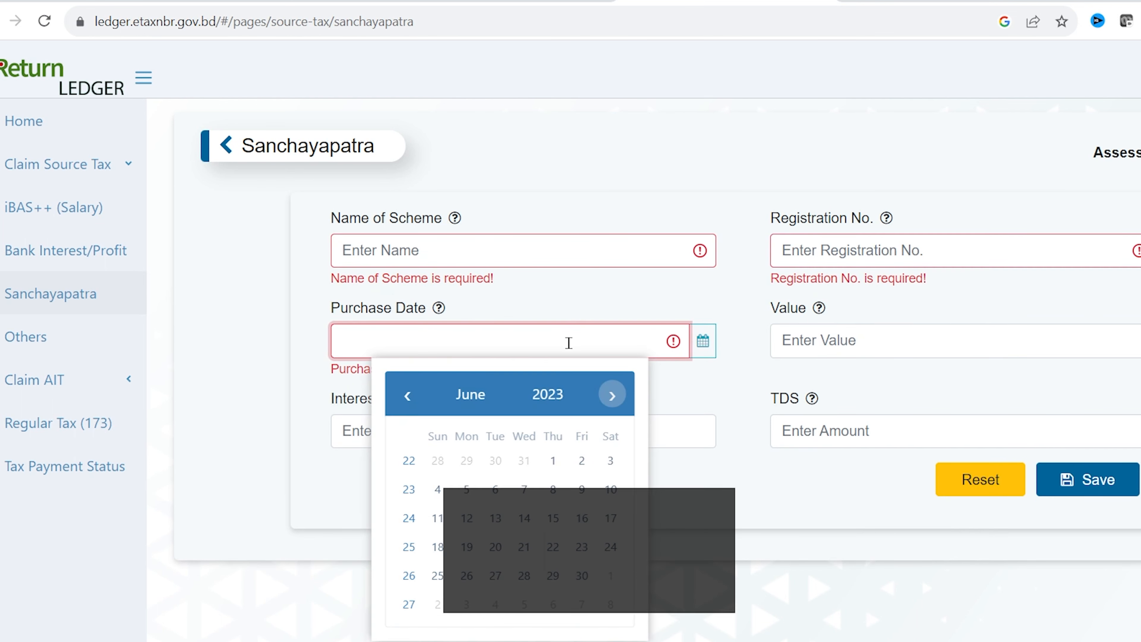
click(799, 340)
click(477, 435)
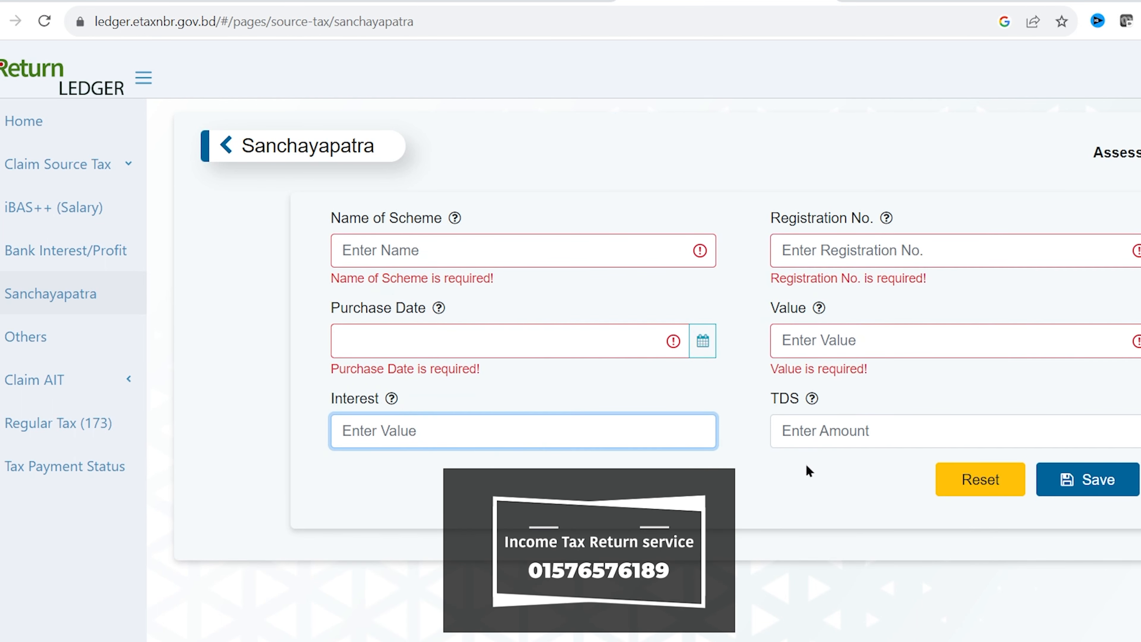
click(838, 425)
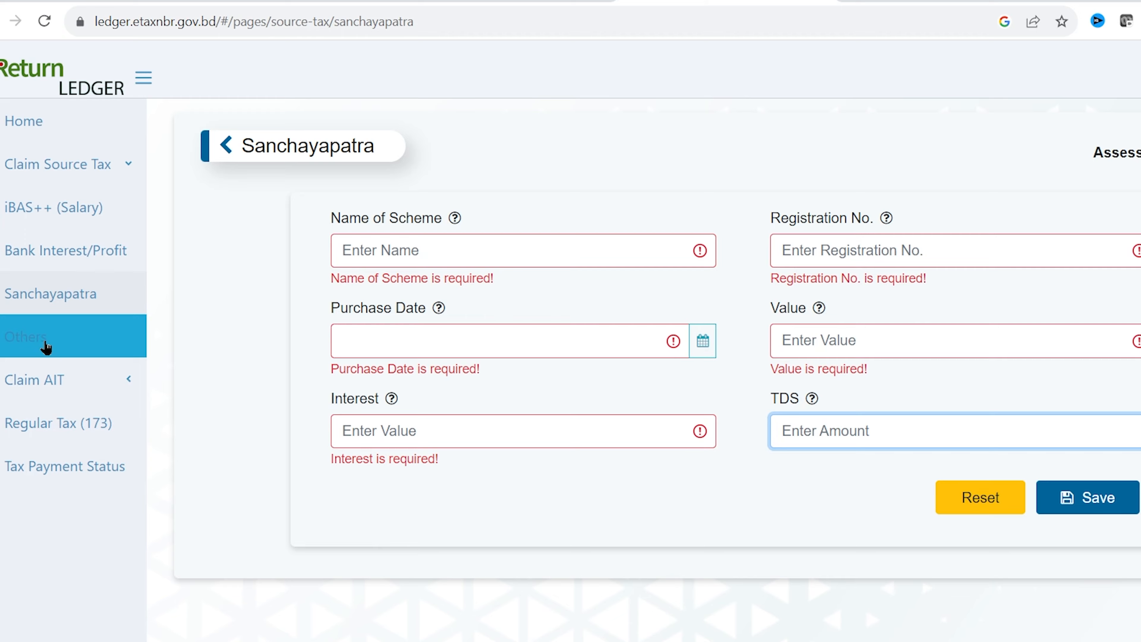
Open the Others source tax form and look through the options for the purpose of the payment
click(44, 344)
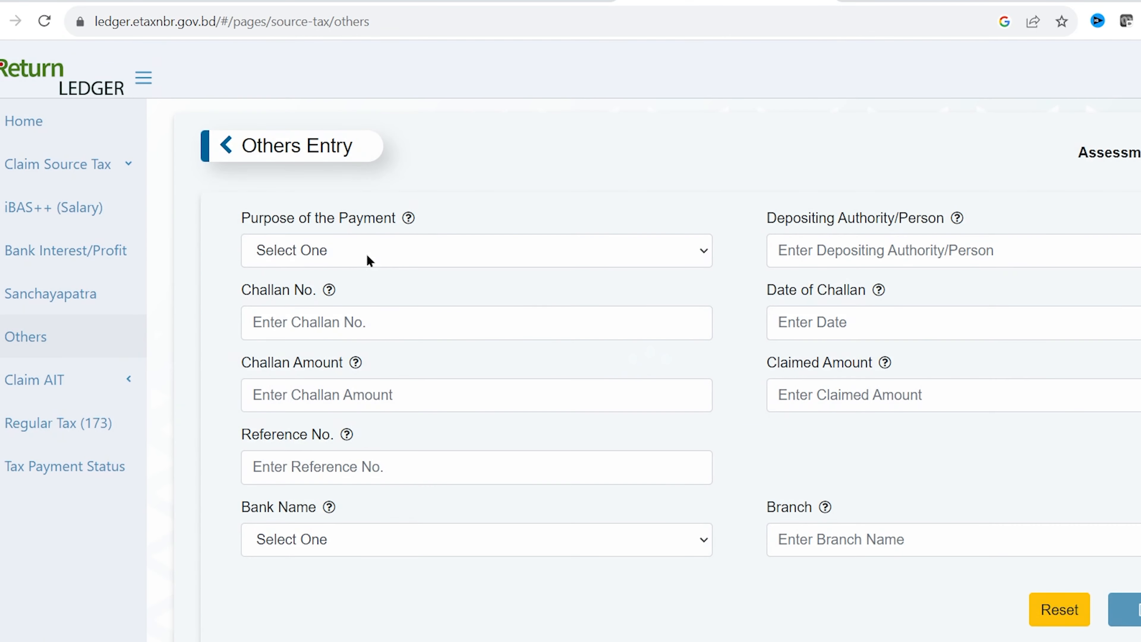
click(387, 252)
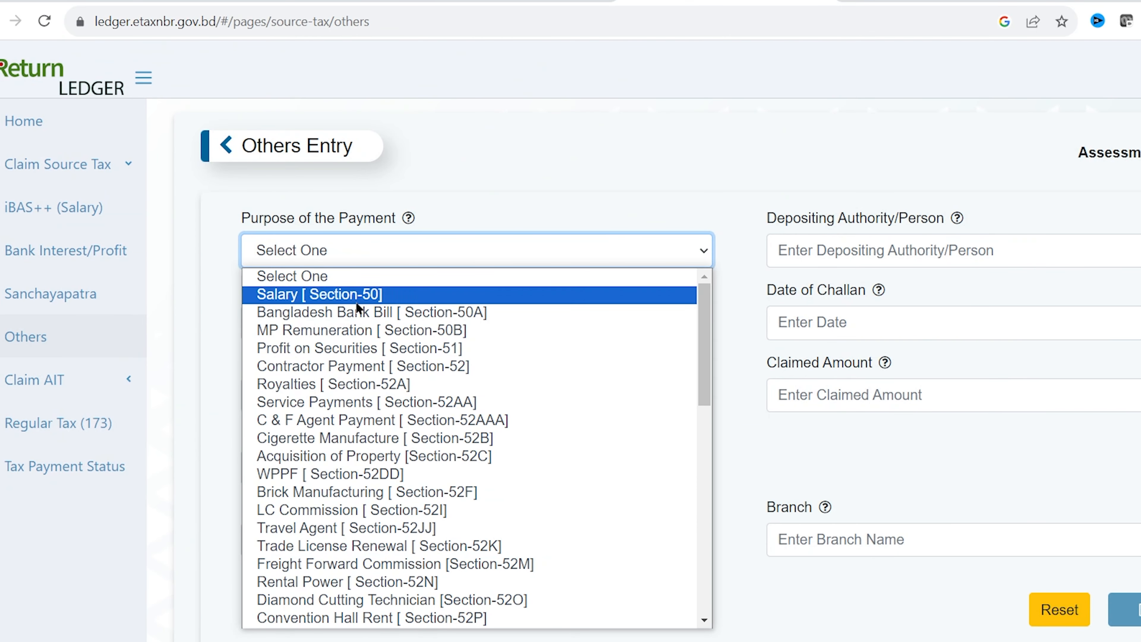
scroll(401, 534, down, 10)
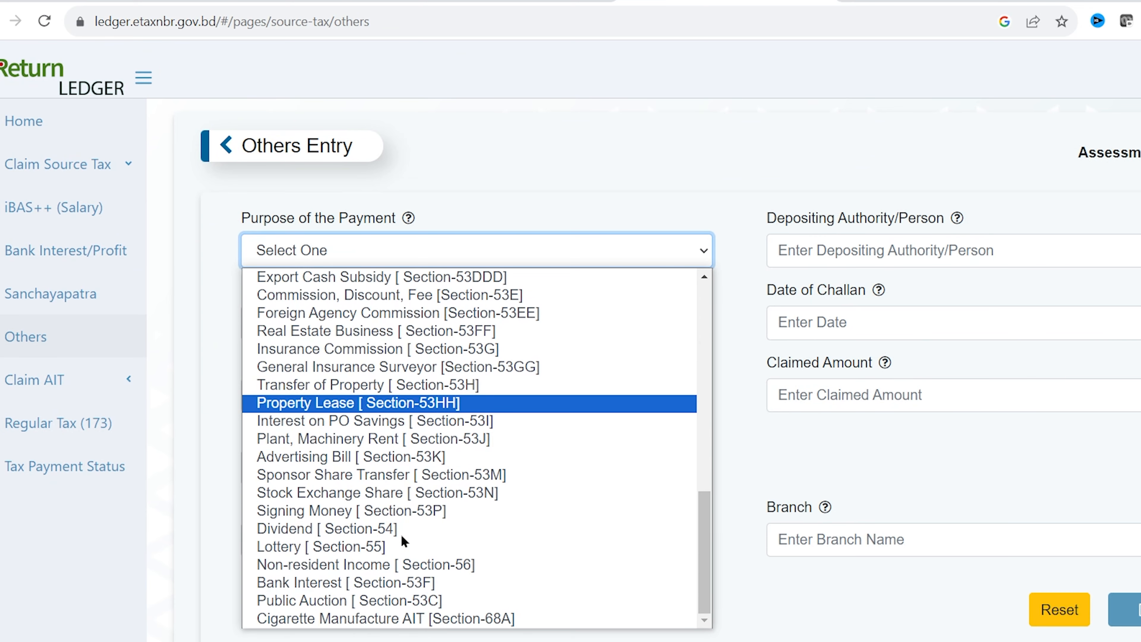
click(117, 375)
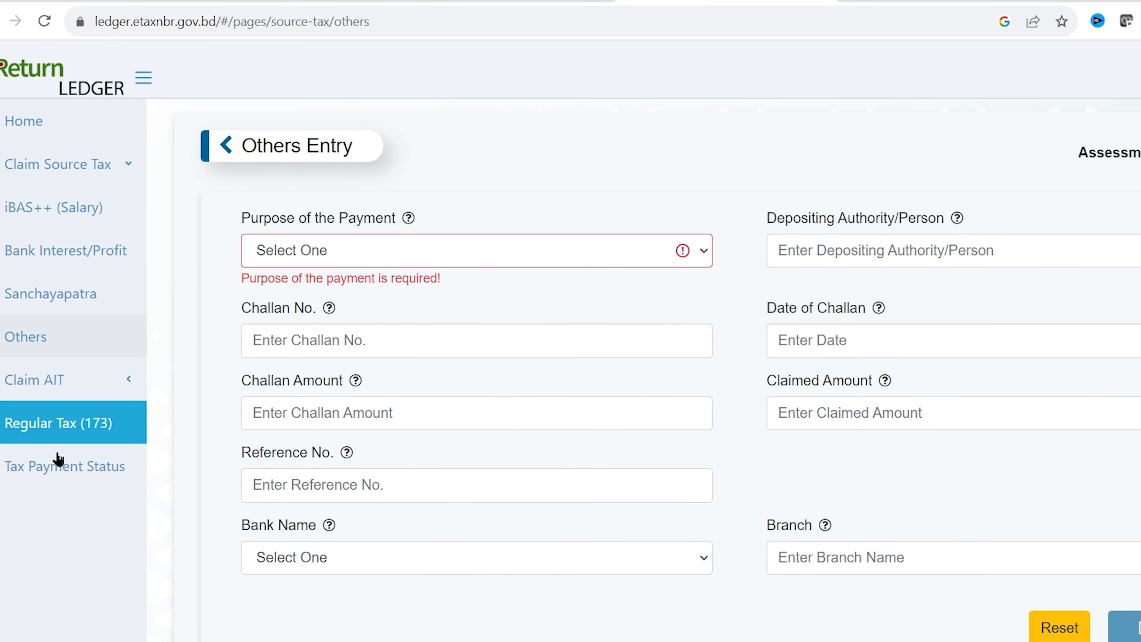
Open the Regular Tax (173) form and choose Challan as the type of the new entry
click(85, 430)
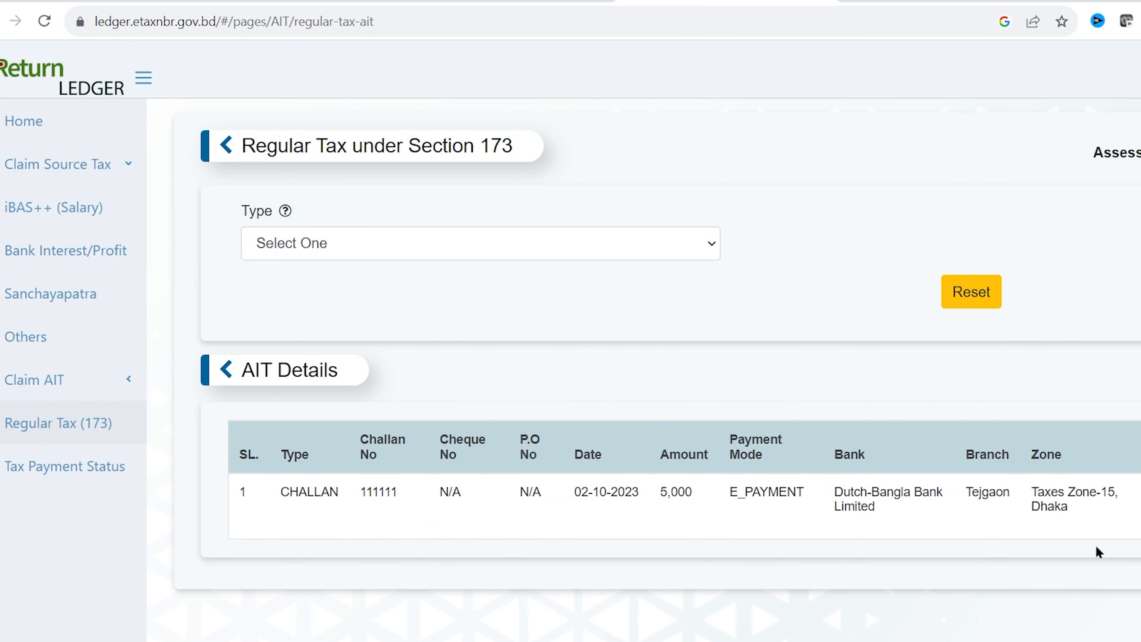
click(427, 251)
click(275, 292)
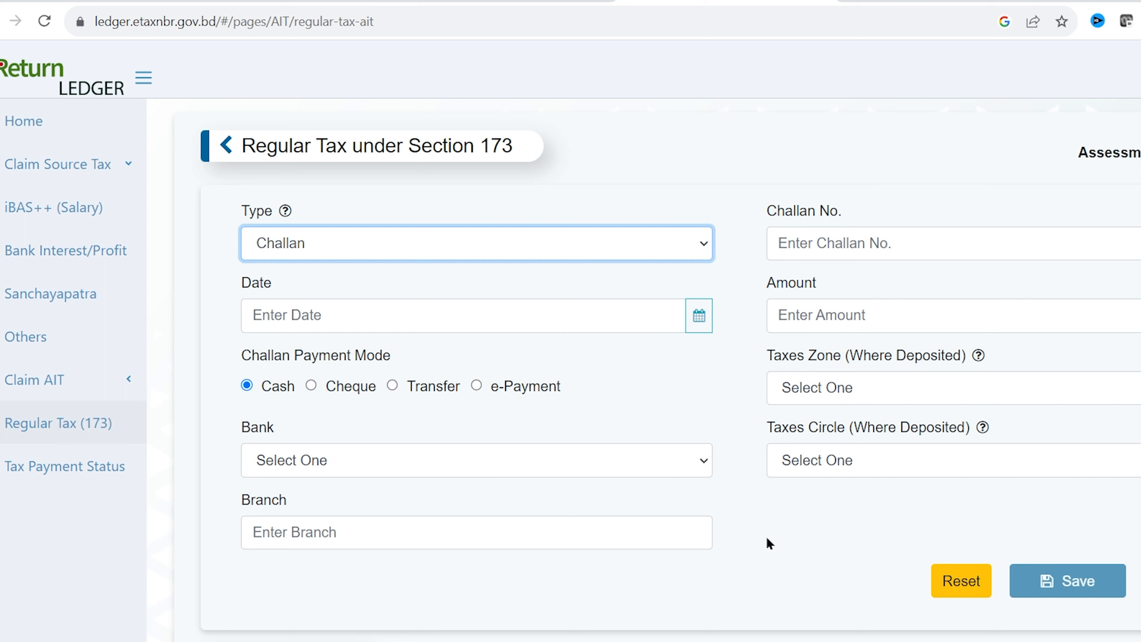
click(307, 245)
click(307, 242)
click(356, 321)
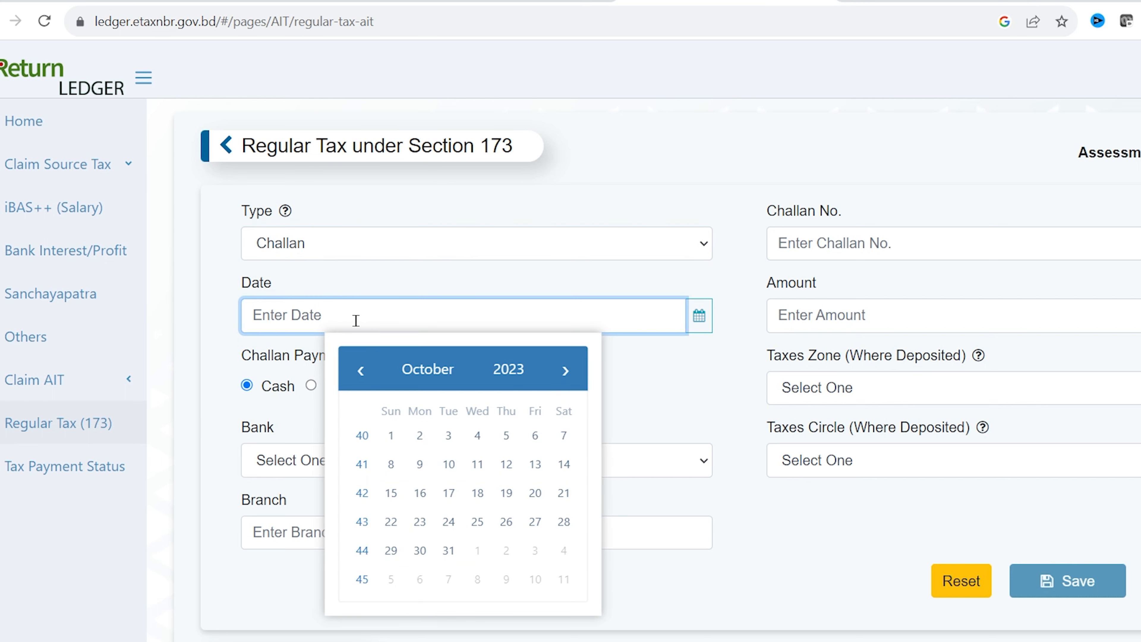
click(364, 321)
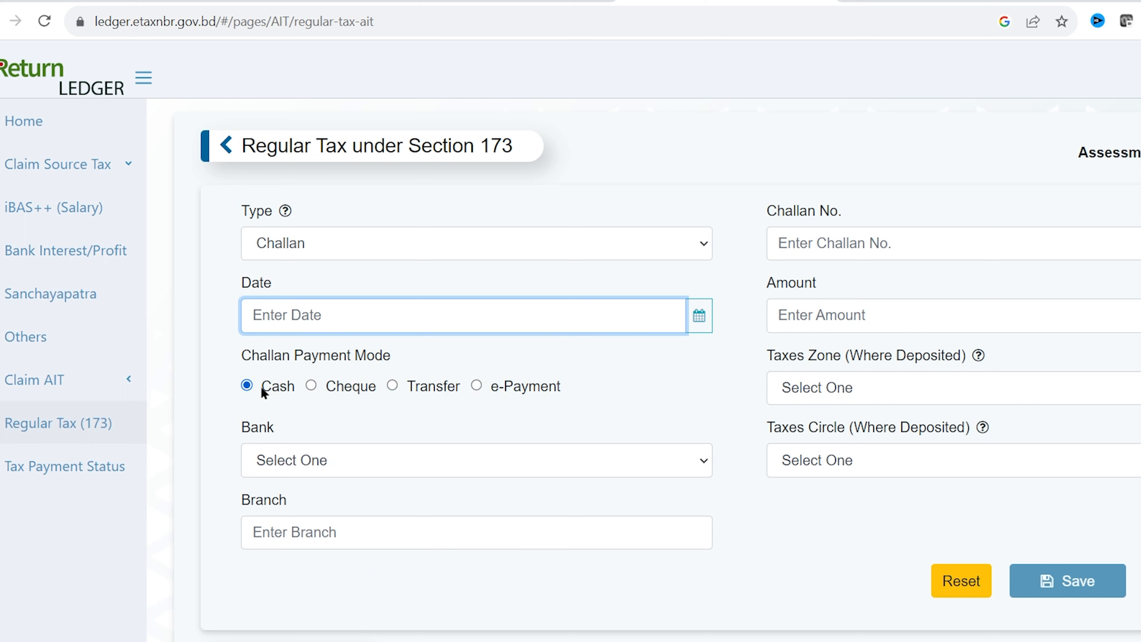
Set the challan's payment mode to e-Payment, date to 02-10-2023, bank to Dutch-Bangla Bank Limited and branch to xxx
click(465, 384)
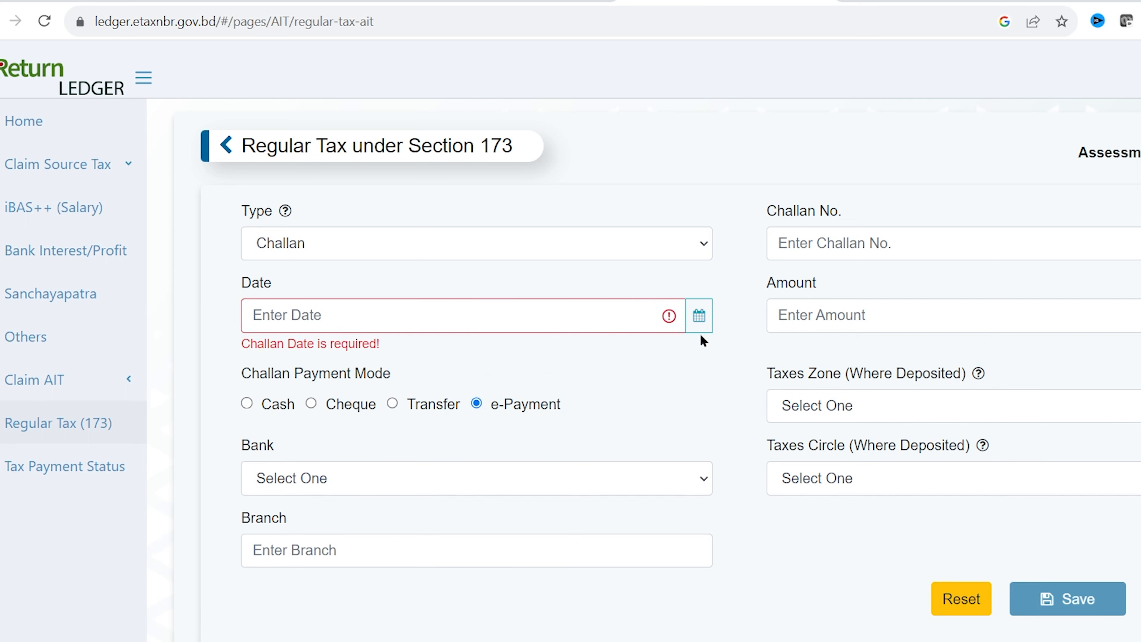
click(699, 316)
click(420, 435)
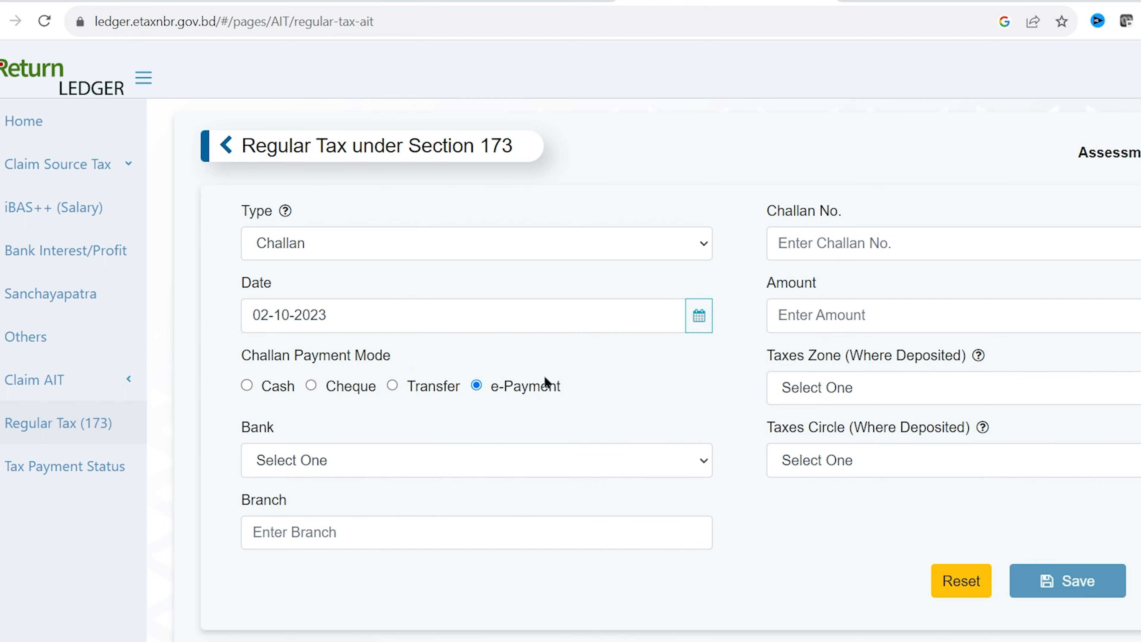
click(350, 463)
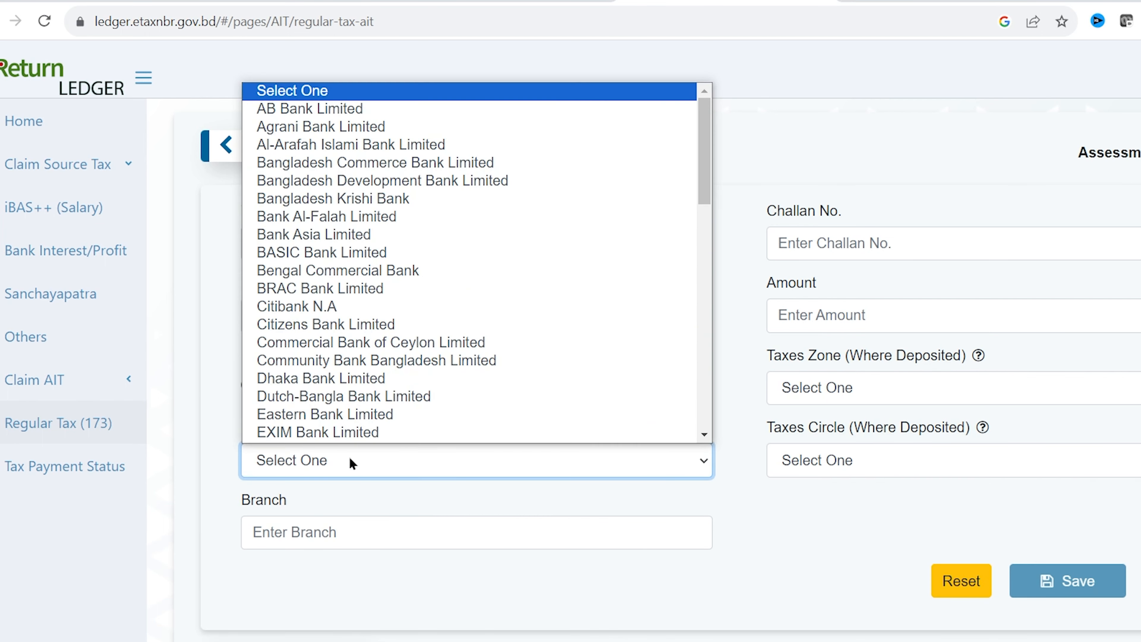
click(350, 396)
click(382, 533)
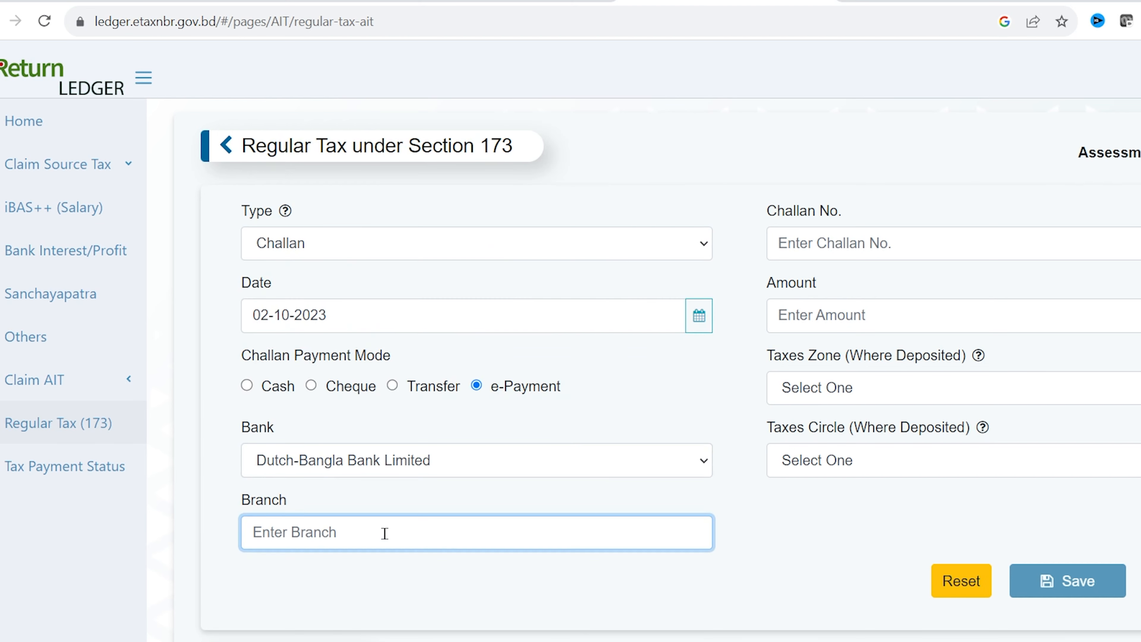
text(xxx)
Enter the amount 5,000, Taxes Zone-4, Dhaka, the challan number and Circle-79, and save the regular tax entry
click(931, 411)
click(883, 110)
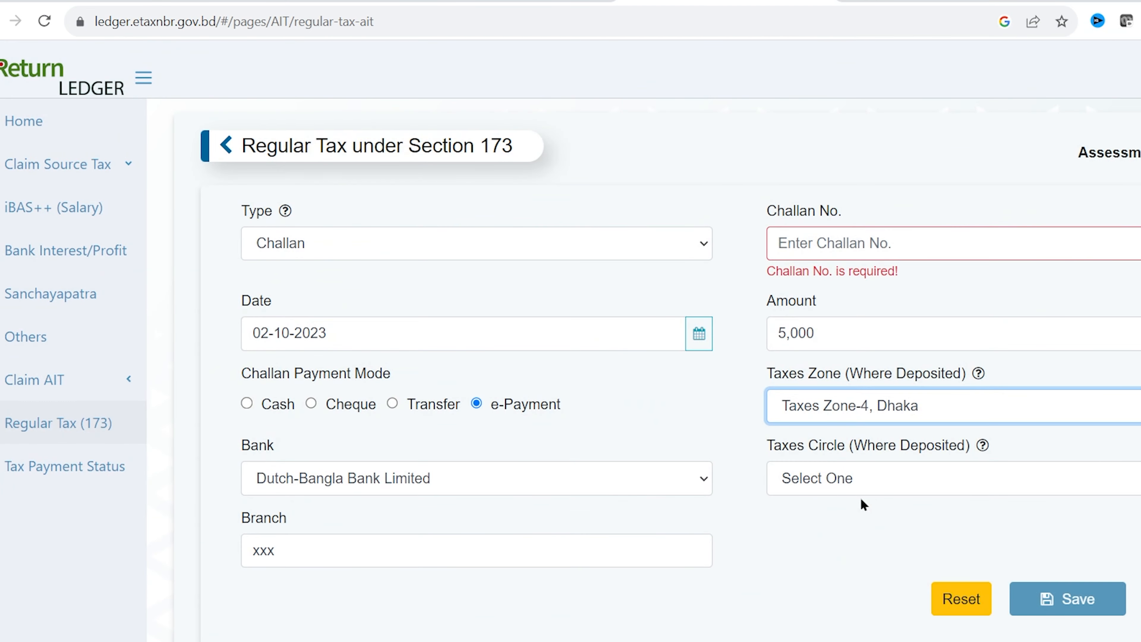
click(897, 248)
text(22222)
click(832, 459)
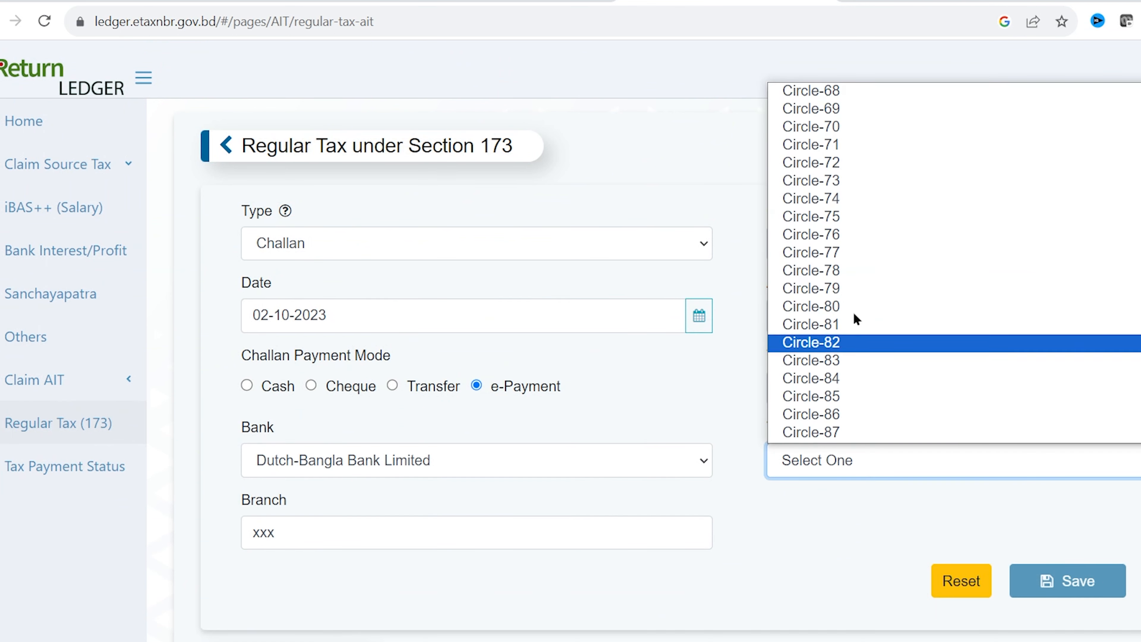
click(853, 289)
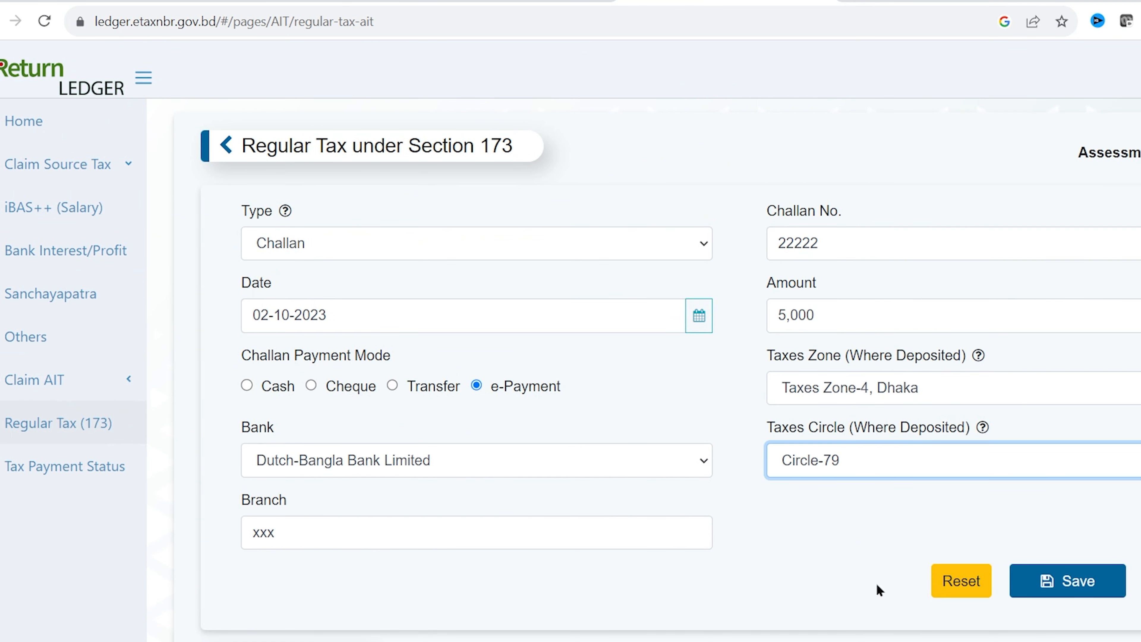
click(1085, 587)
scroll(631, 382, down, 5)
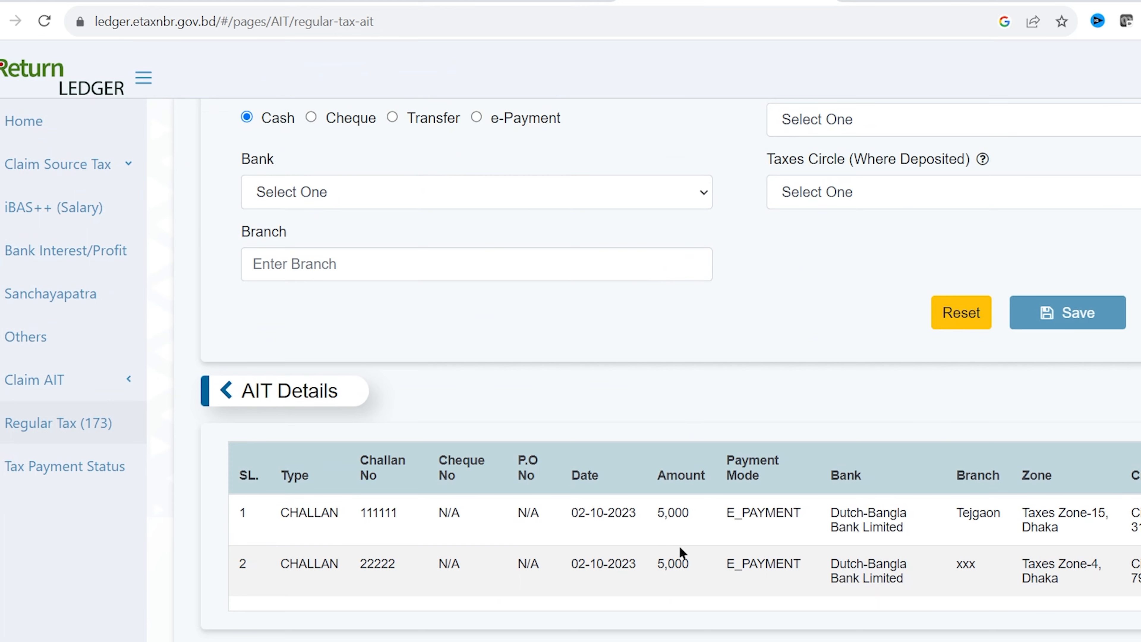
Delete the Tejgaon branch challan entry from the AIT Details list
click(1074, 518)
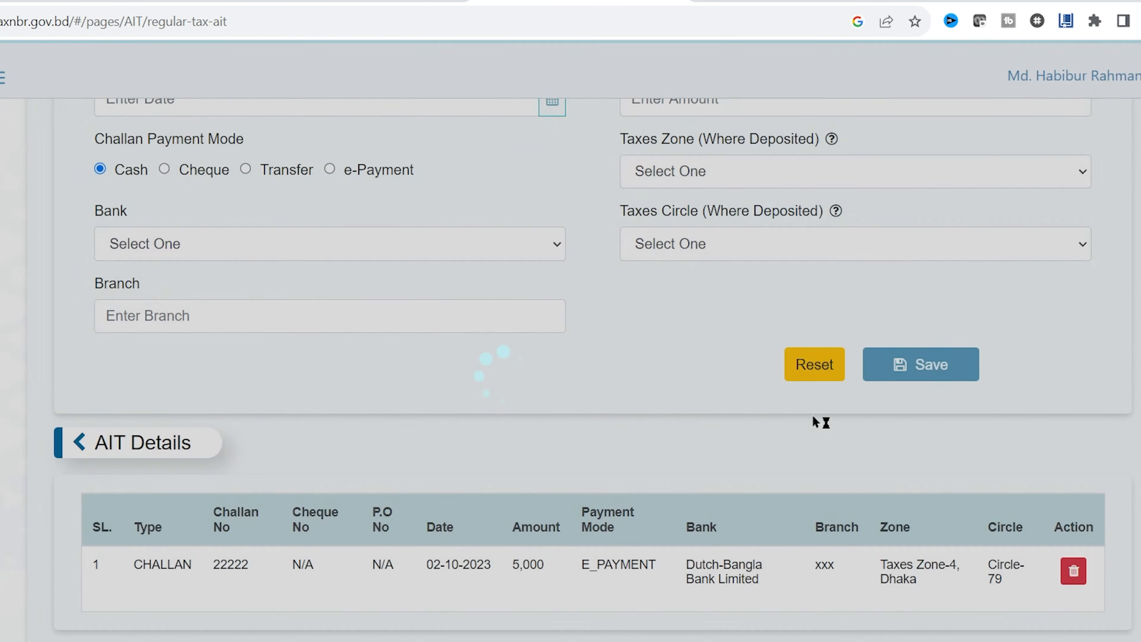
scroll(559, 447, up, 5)
scroll(559, 444, down, 5)
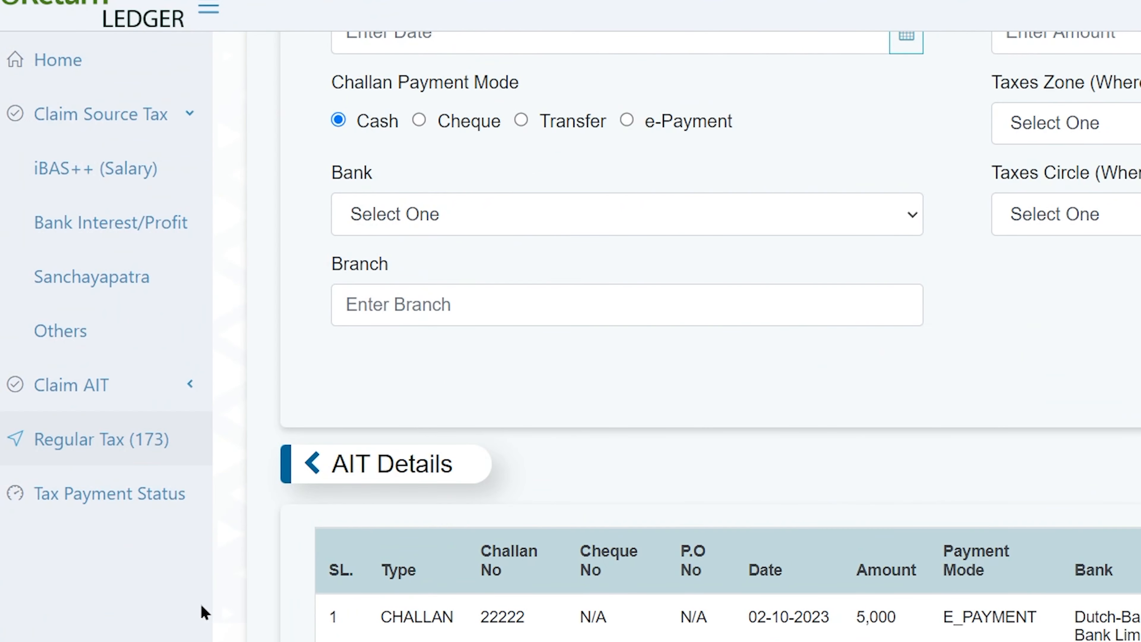
Return to eReturn by way of the Tax Payment Status page and check the source tax (উৎসে কর্তিত কর) in the return form
click(141, 506)
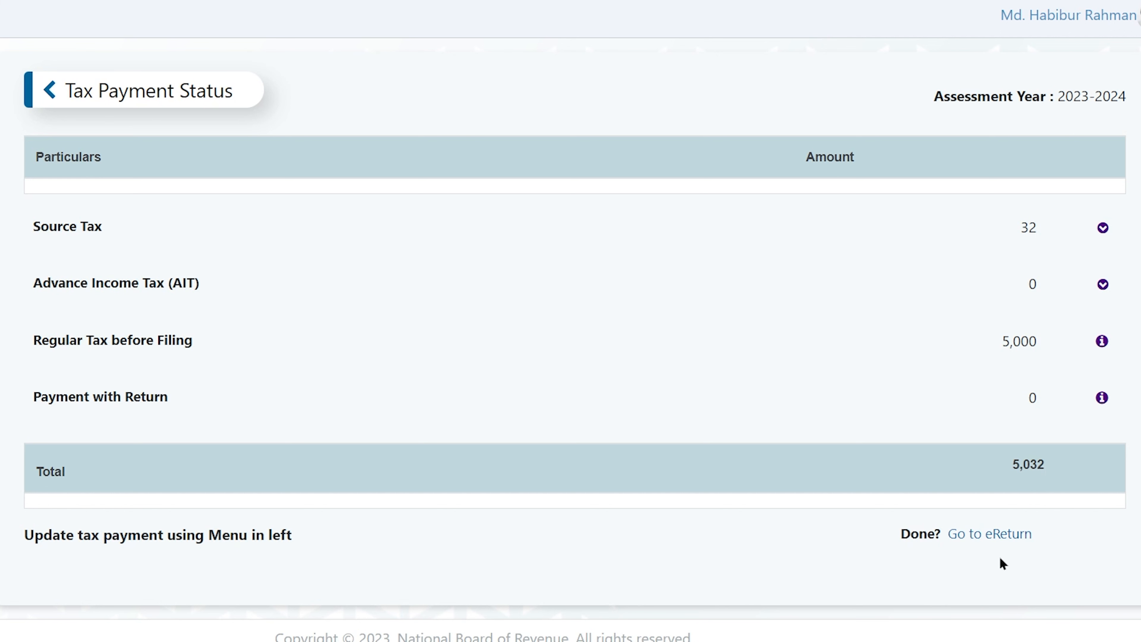
click(997, 535)
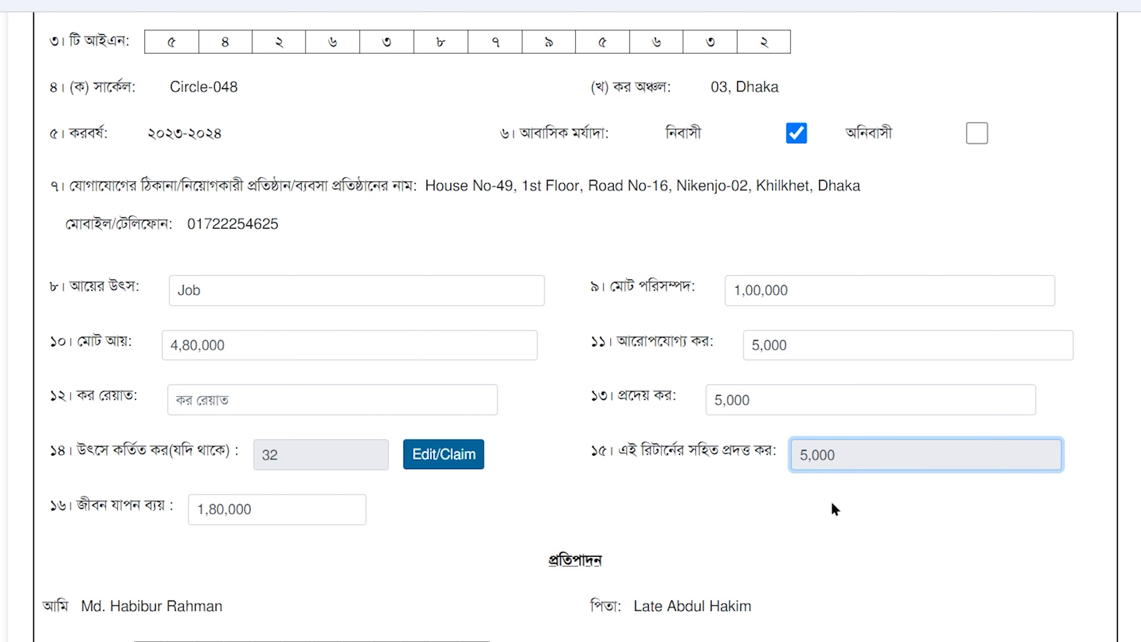
click(310, 452)
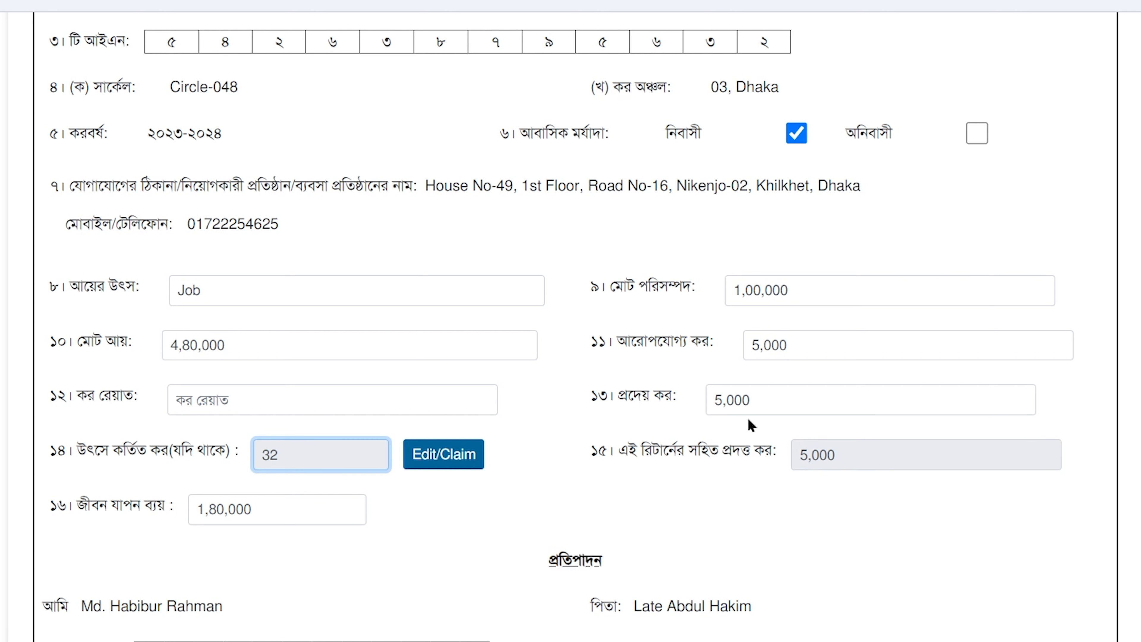
click(434, 454)
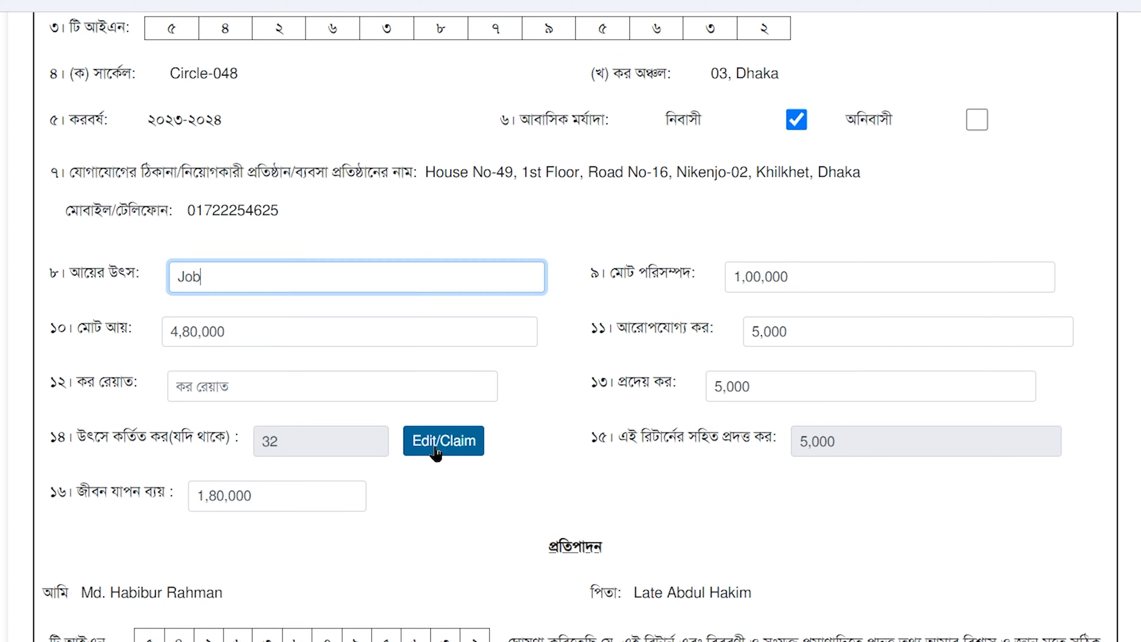
scroll(552, 425, down, 20)
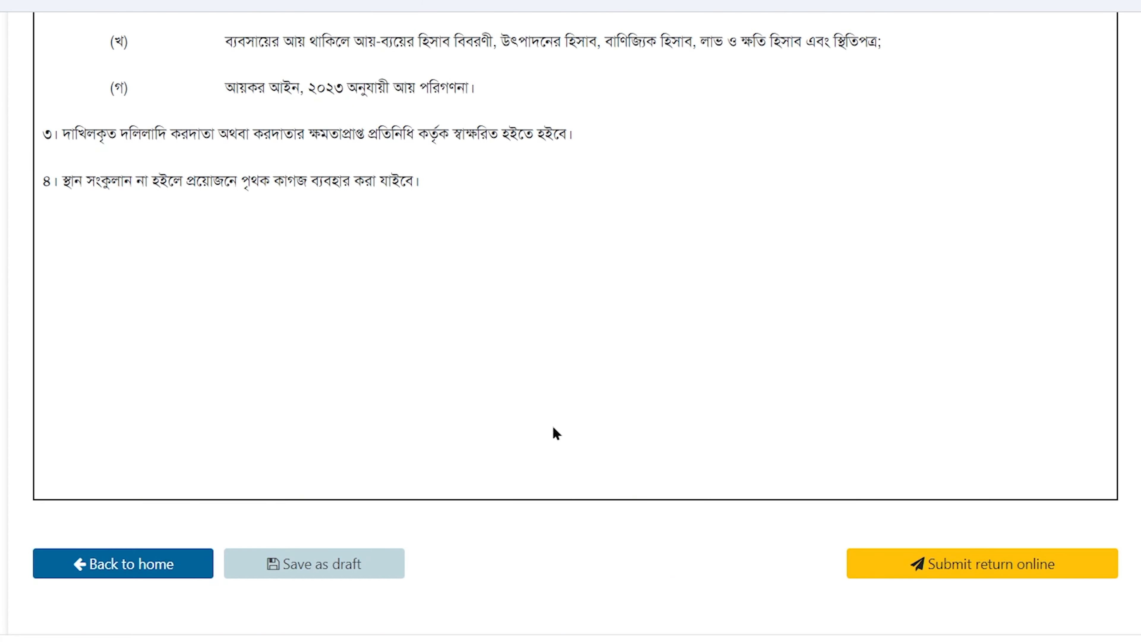
scroll(607, 365, up, 10)
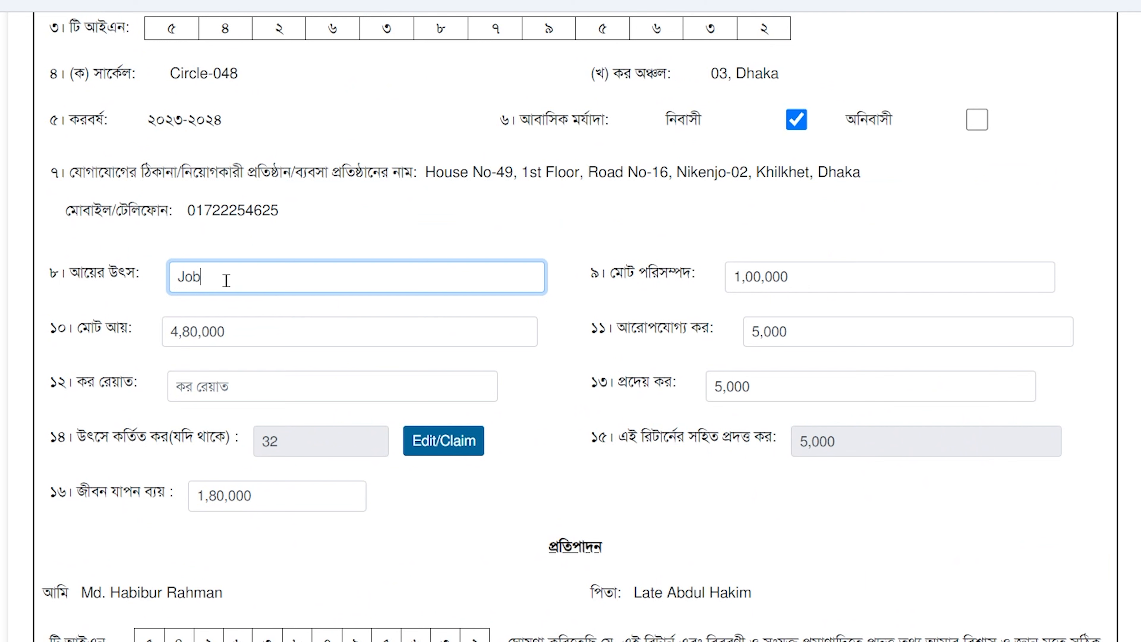
Set the income source to চাকুরী, total income to 3,33,333, chargeable tax, rebate and payable tax to 0, and living expenses to 3,00,000
drag(224, 283, 134, 275)
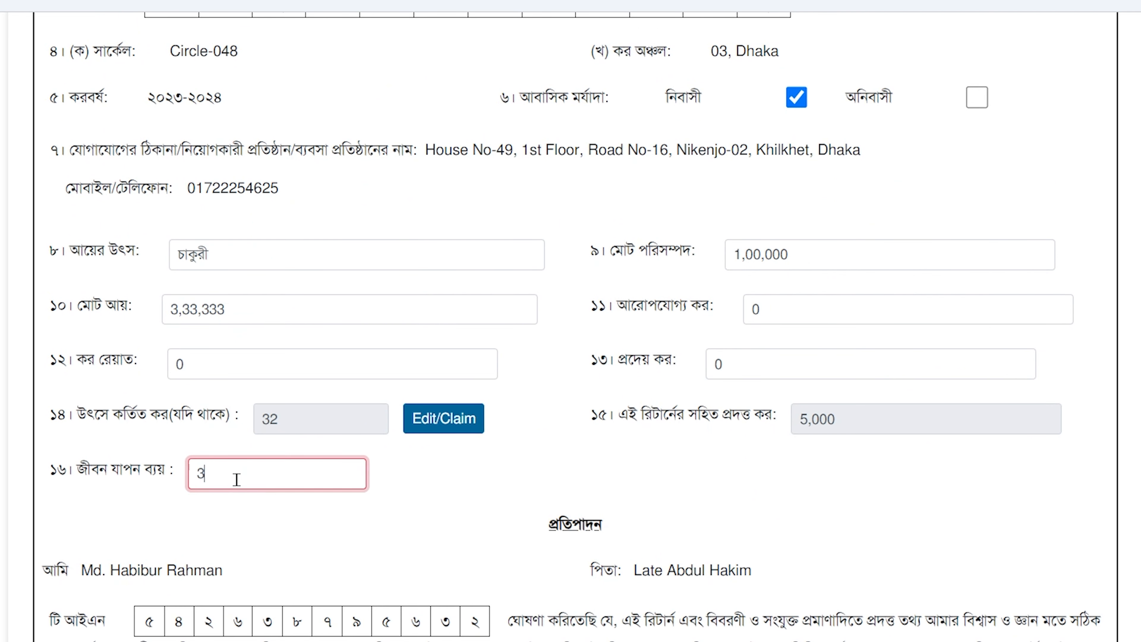
text(00,000)
click(483, 483)
Review the completed return from the source tax claim through to the draft-saving and online submission options
scroll(511, 489, down, 15)
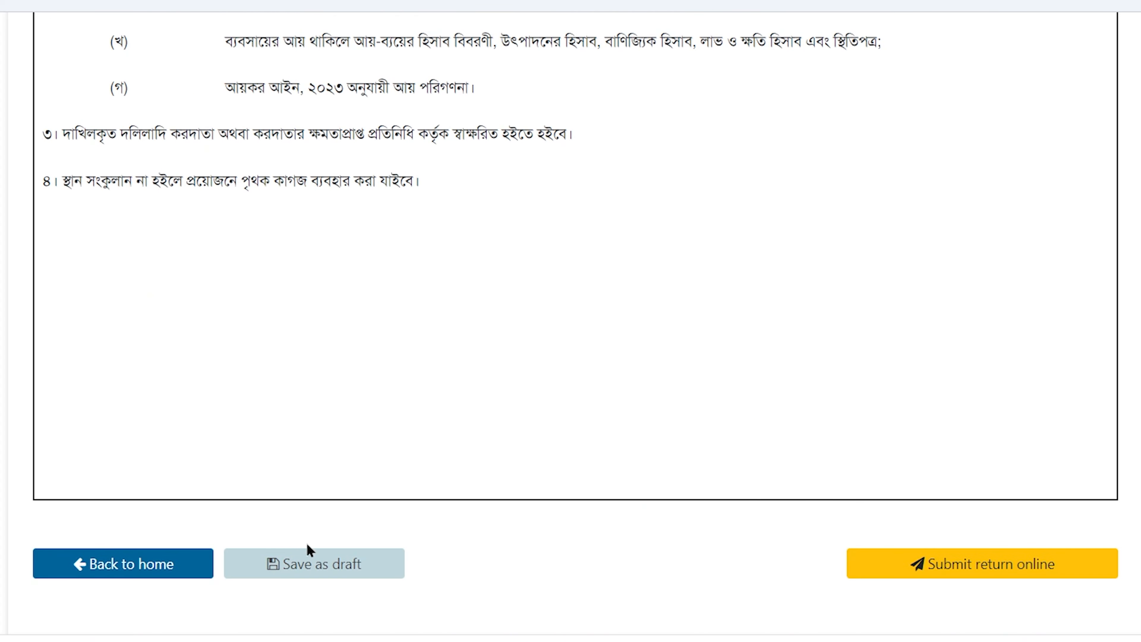
click(309, 552)
scroll(366, 338, up, 15)
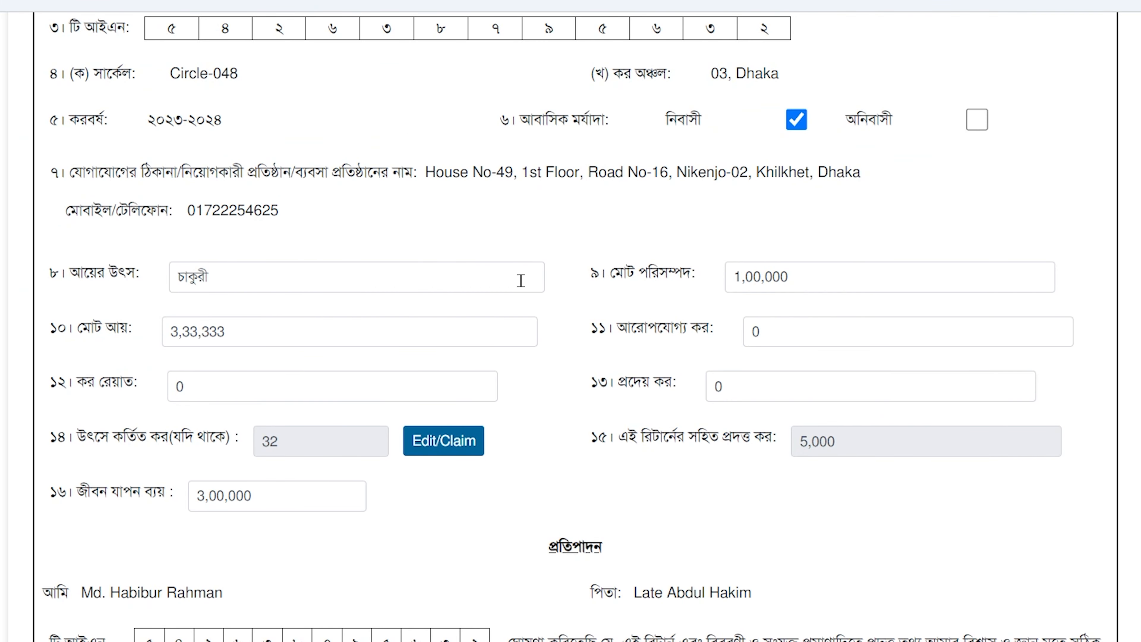
click(424, 442)
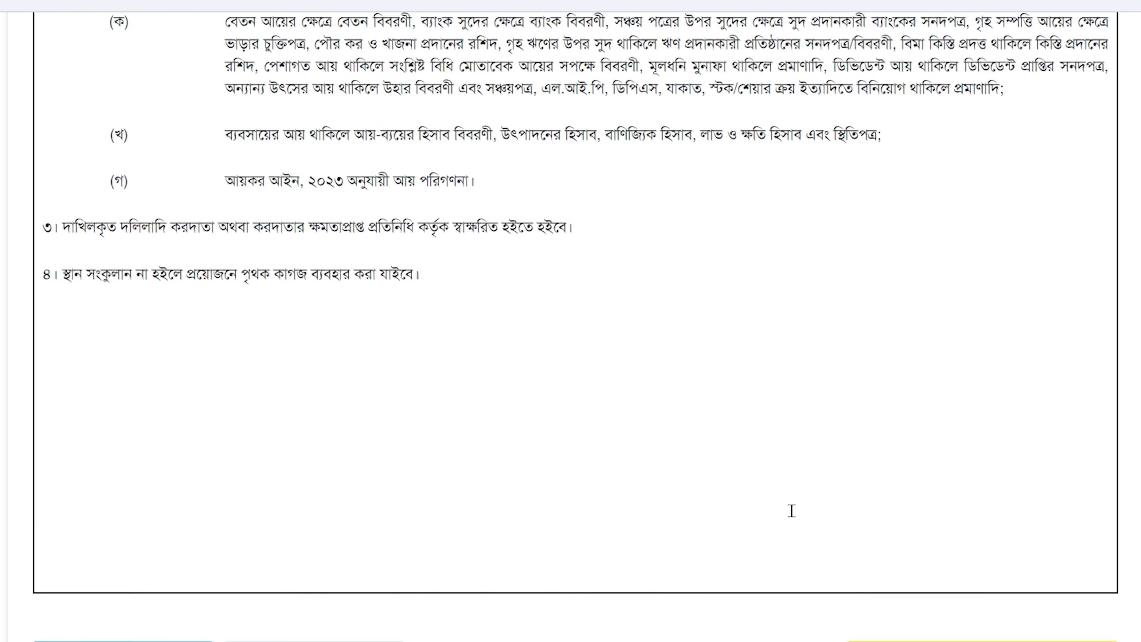
scroll(789, 509, down, 3)
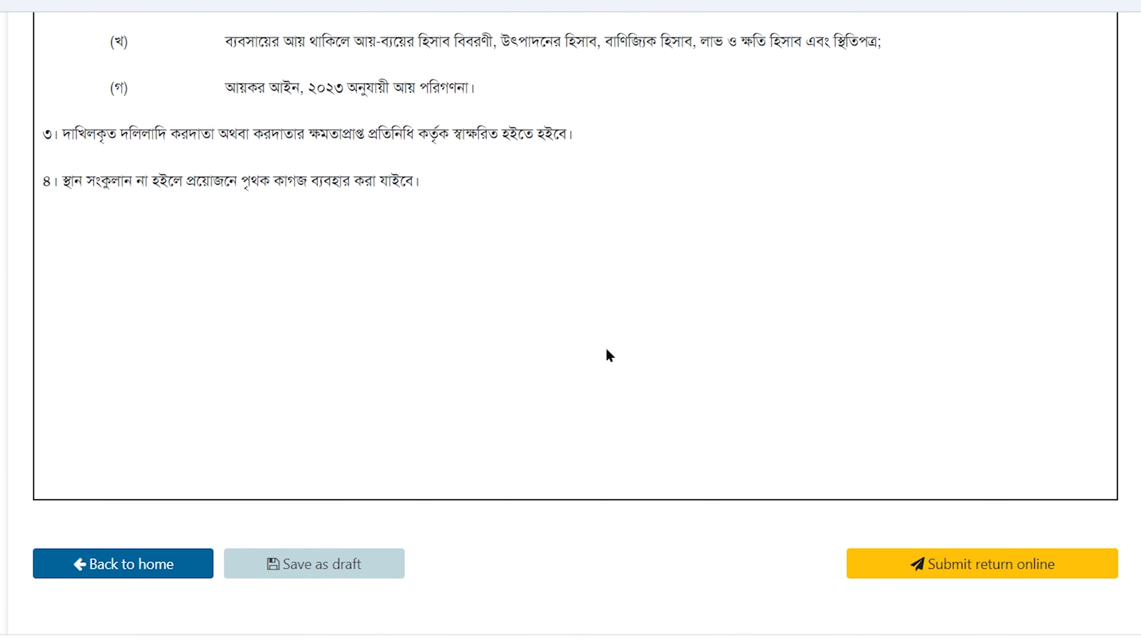